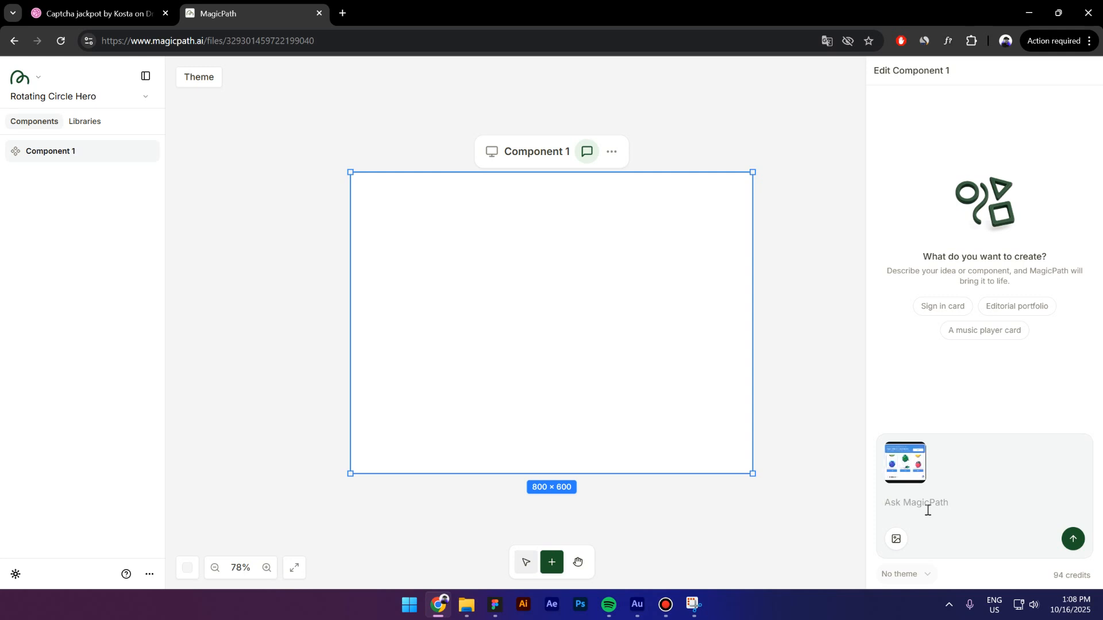
Ask the assistant "What do you see in this image" about the attached screenshot and answer "yes" to its offer to build something like it
type("What do you see")
key("BackSpace")
key("BackSpace")
type("this image")
key("Return")
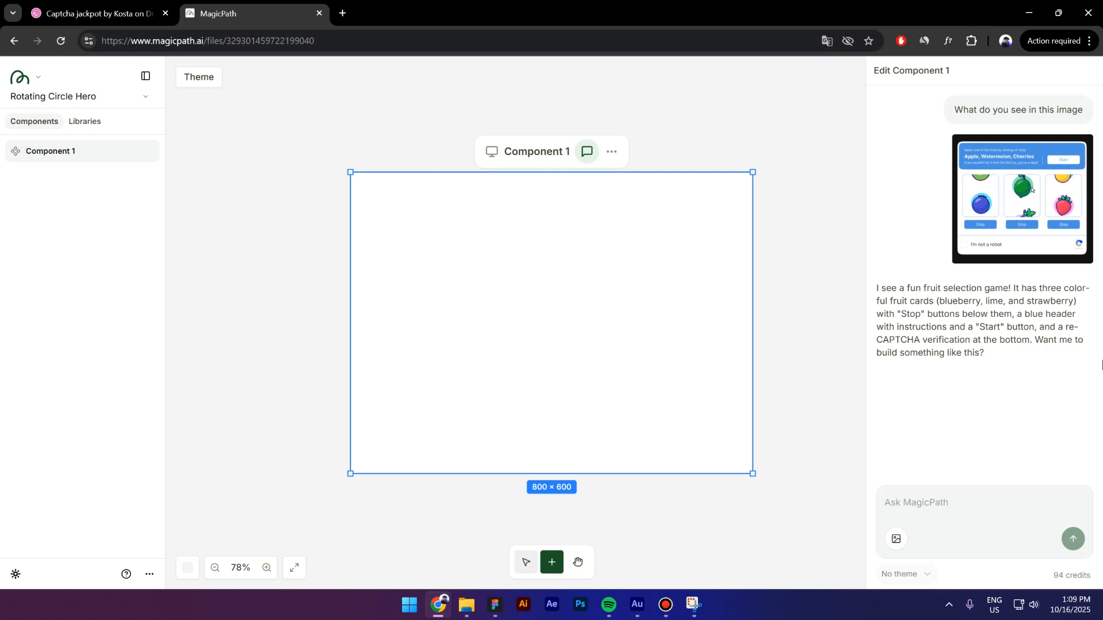
type("yes")
key("Return")
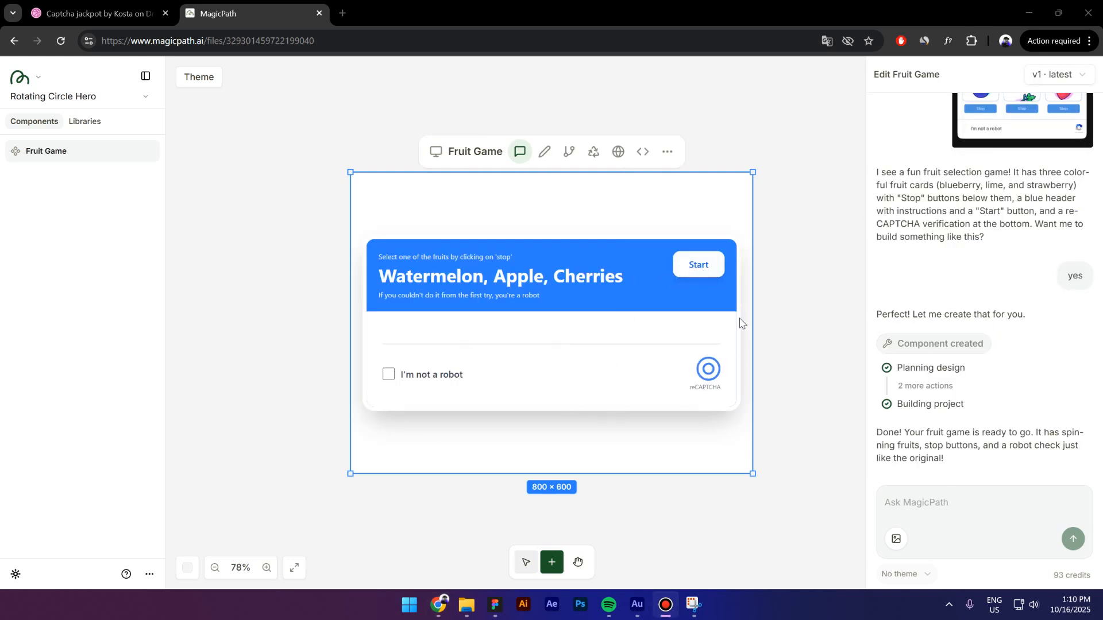
Test the fruit game by starting a round and stopping the first card, and enlarge the component frame to 800 × 724
left_click(699, 266)
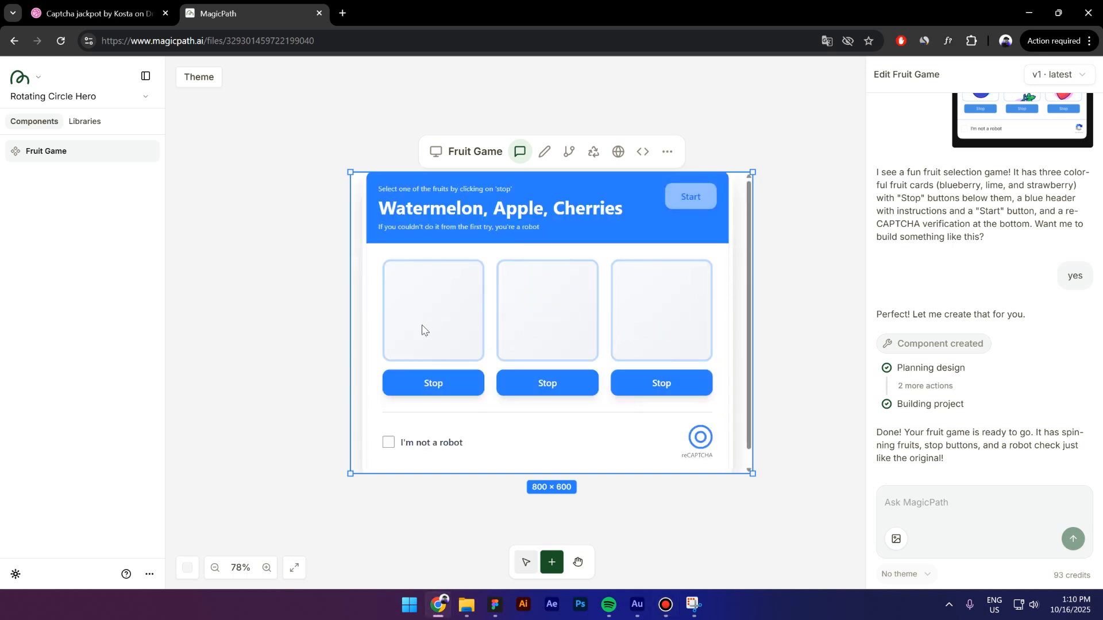
left_click(425, 384)
scroll(527, 394, "down", 1)
scroll(527, 399, "up", 1)
left_click_drag(643, 174, 643, 111)
Send the assistant the feedback "On preview there are no fruit cards"
left_click(907, 509)
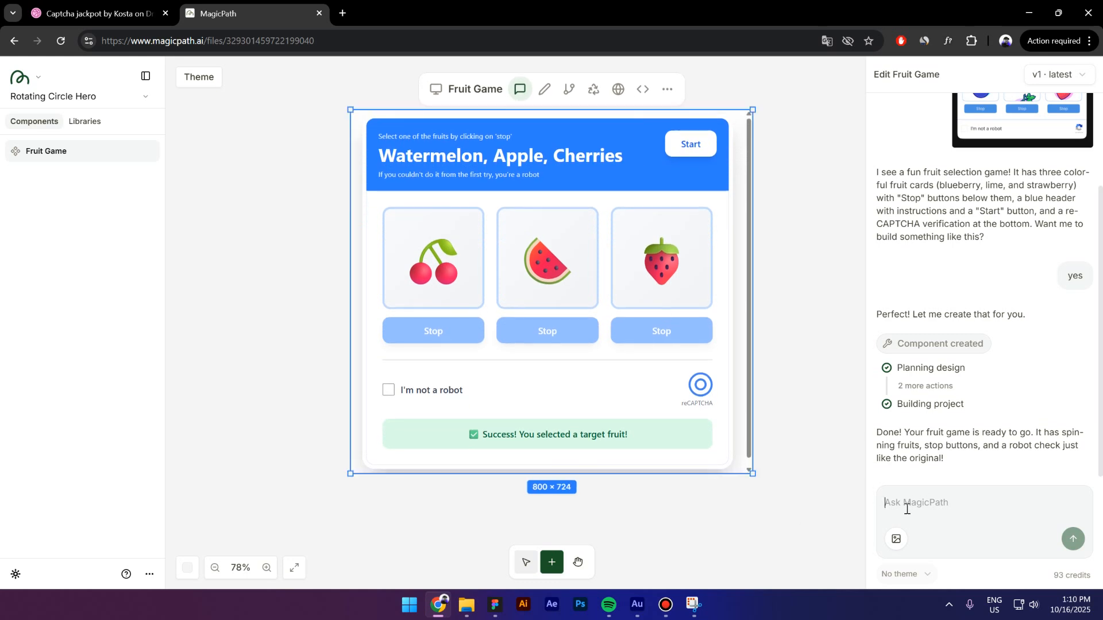
type("On preview there are nio")
key("BackSpace")
key("BackSpace")
type("o fruit cards")
key("Return")
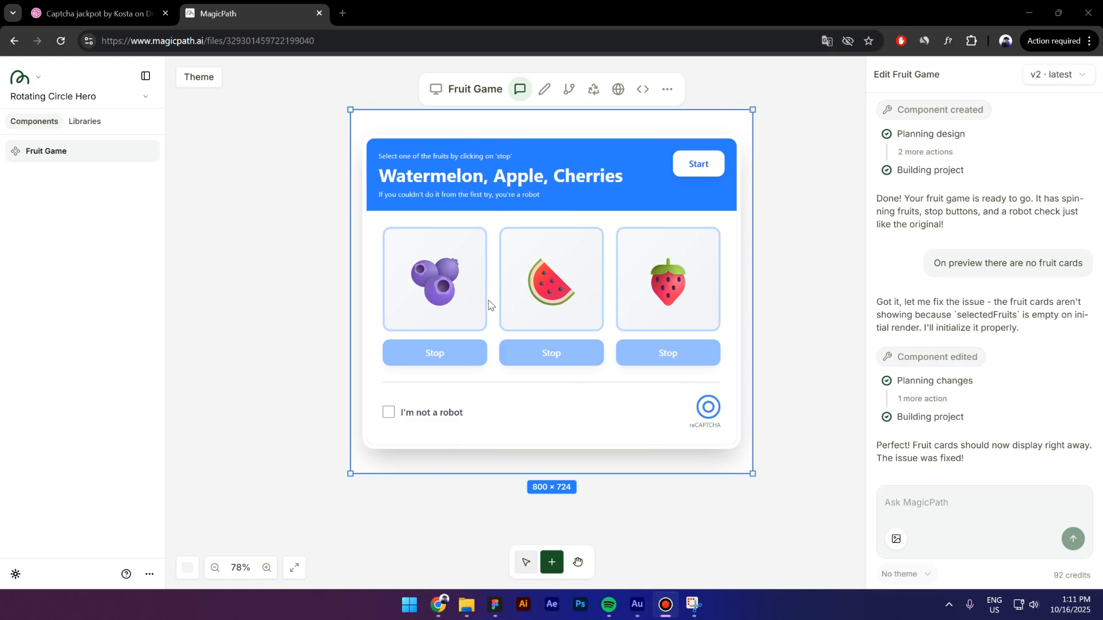
Test a round by stopping the first card, and request that the fruits be animated on loop from up to down like in the provided screenshot
left_click(698, 165)
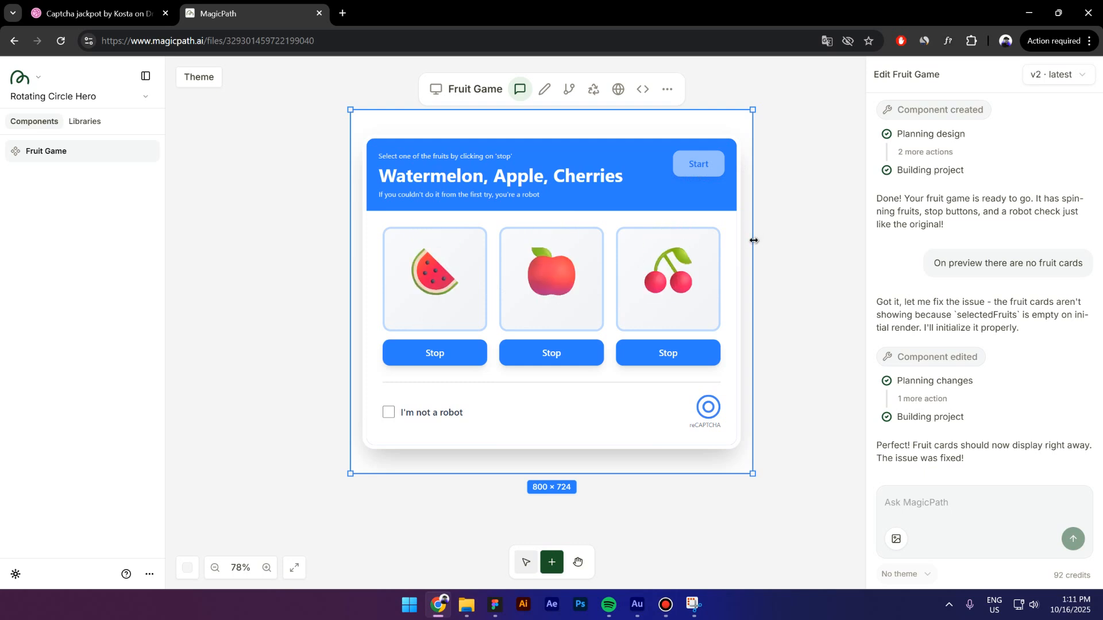
left_click(413, 351)
left_click(926, 496)
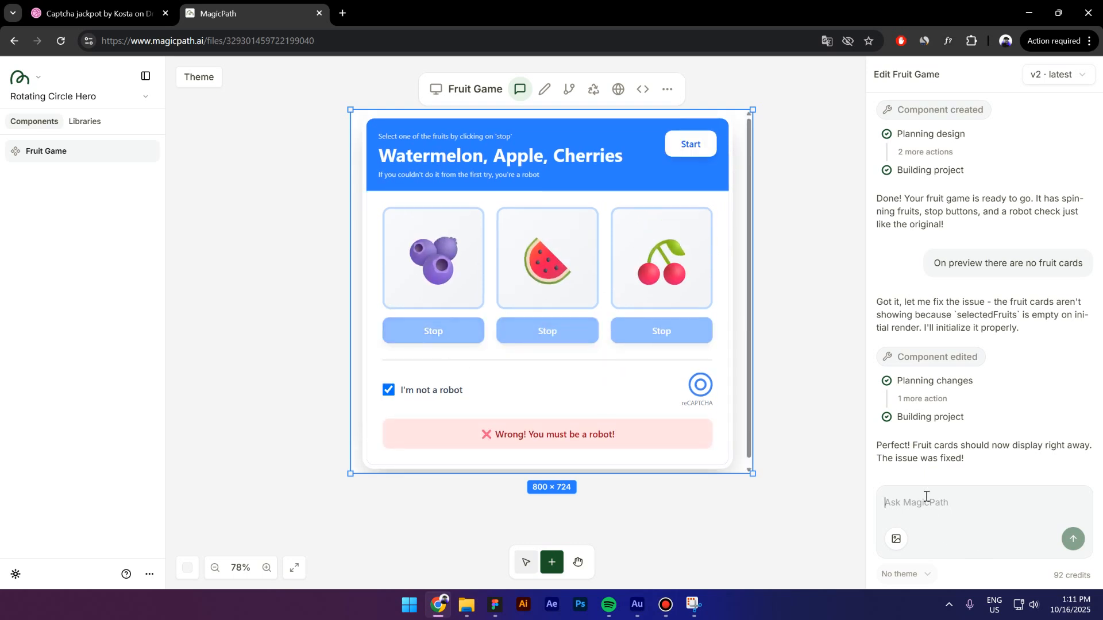
type("Ama")
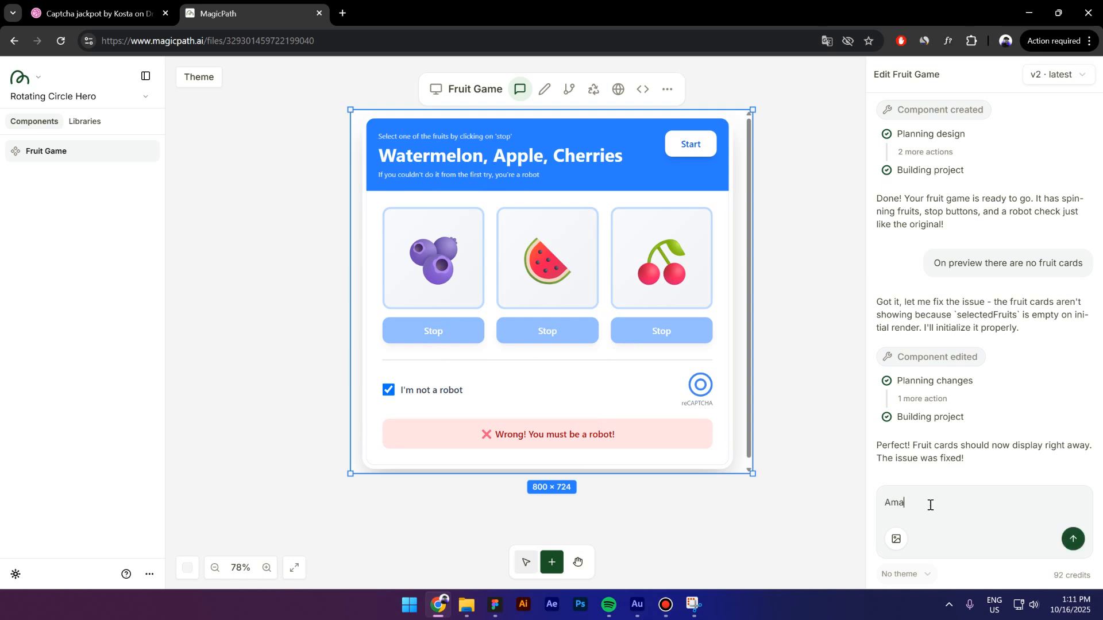
type("zing, now I want the fruits to be ")
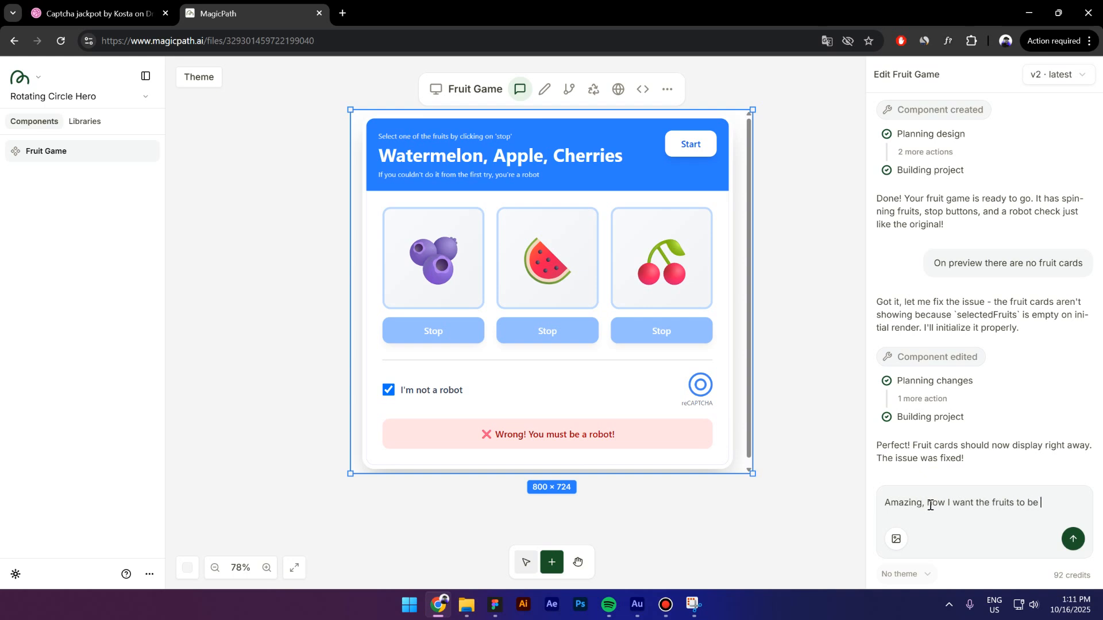
type("animated on")
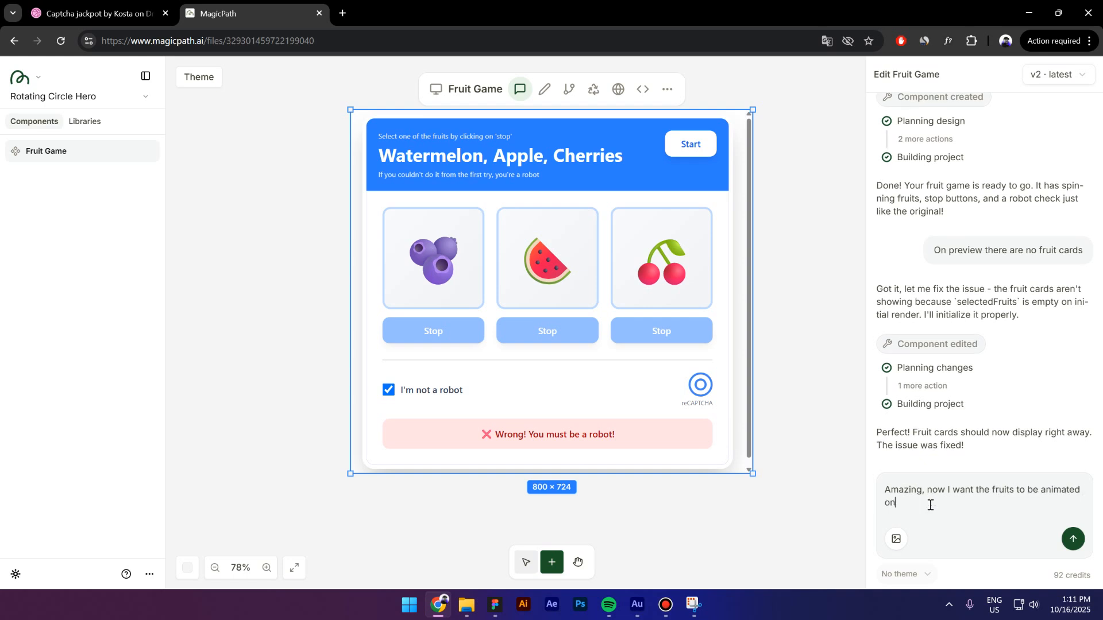
type(" loop from up to down I")
type("ike in the screenshot i provi")
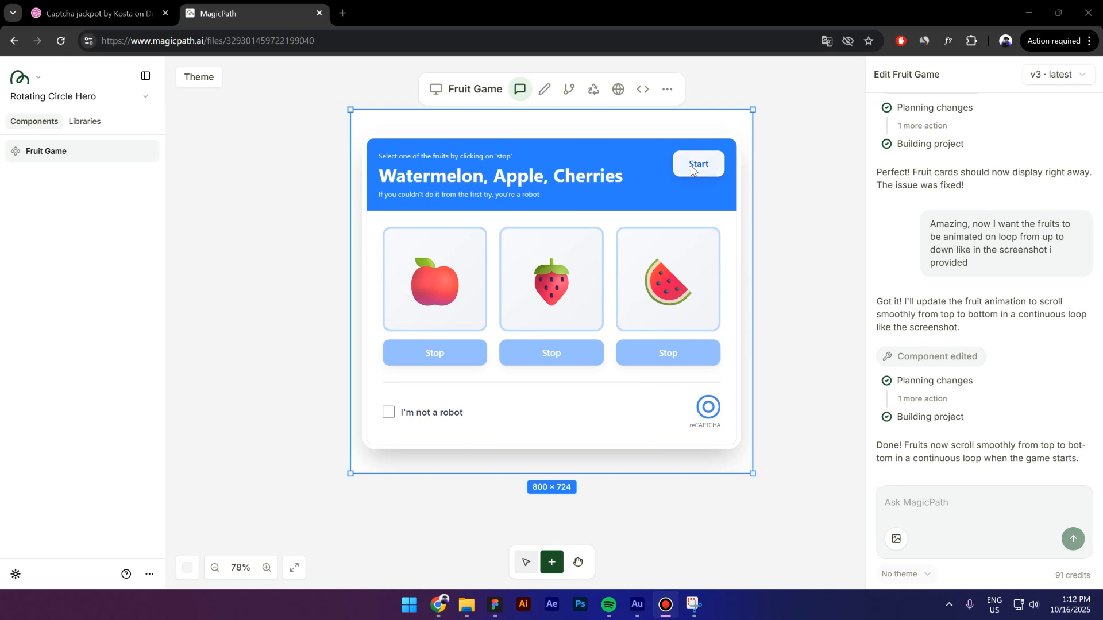
Test the looping fruit animation on the first card, and request that each card show a mix of fruits instead of the same type
left_click(692, 168)
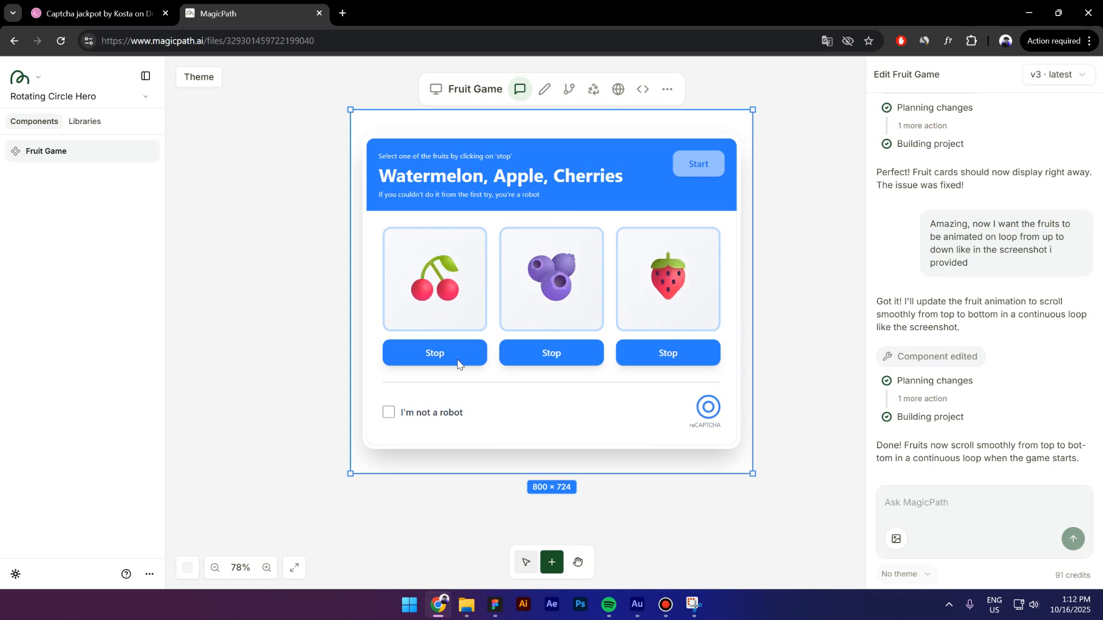
left_click(458, 363)
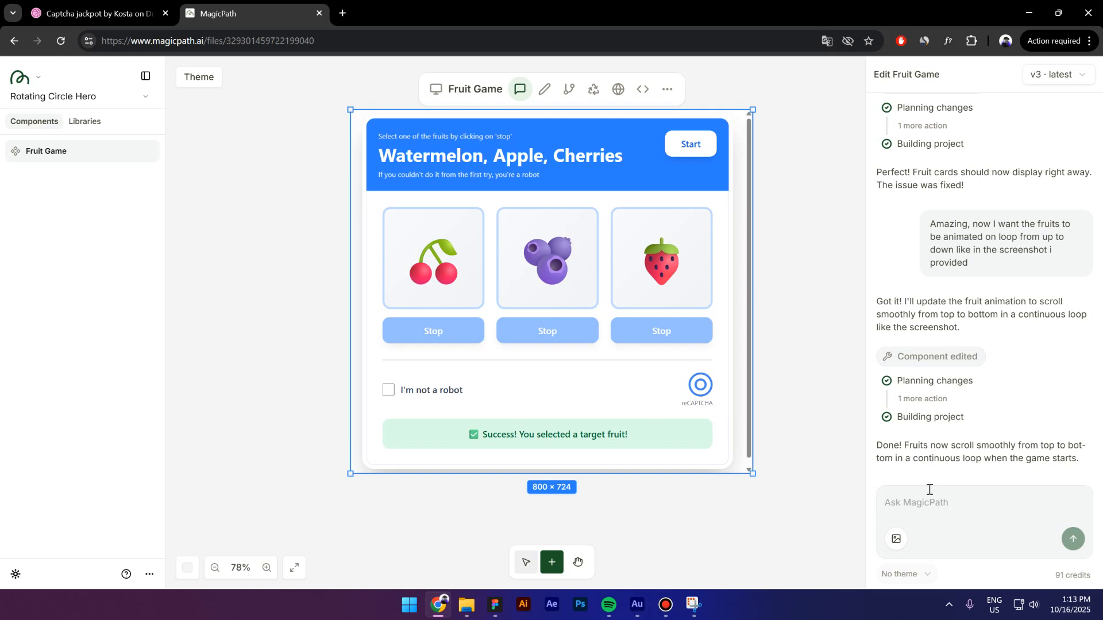
left_click(929, 489)
type("This looks grea")
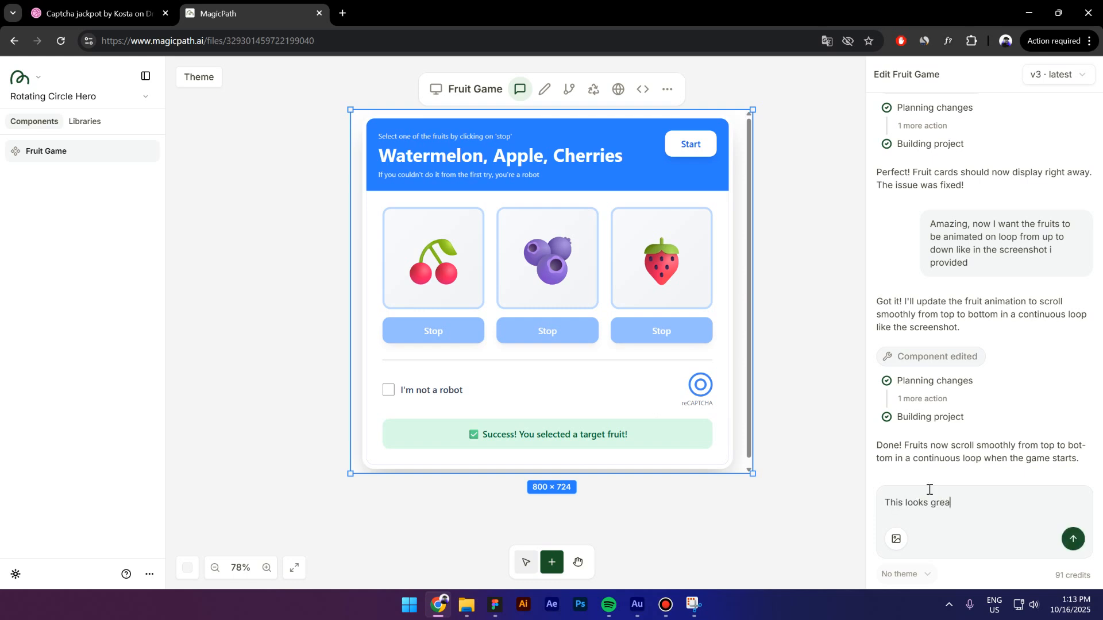
type("t but i want each card to see a")
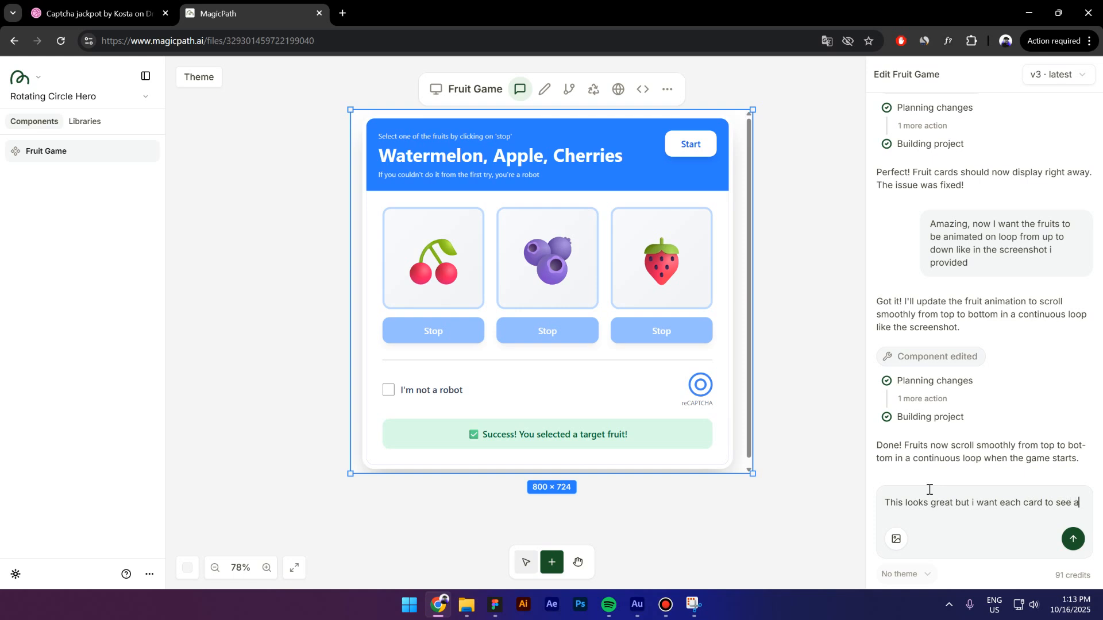
type(" mix of fruits, righ")
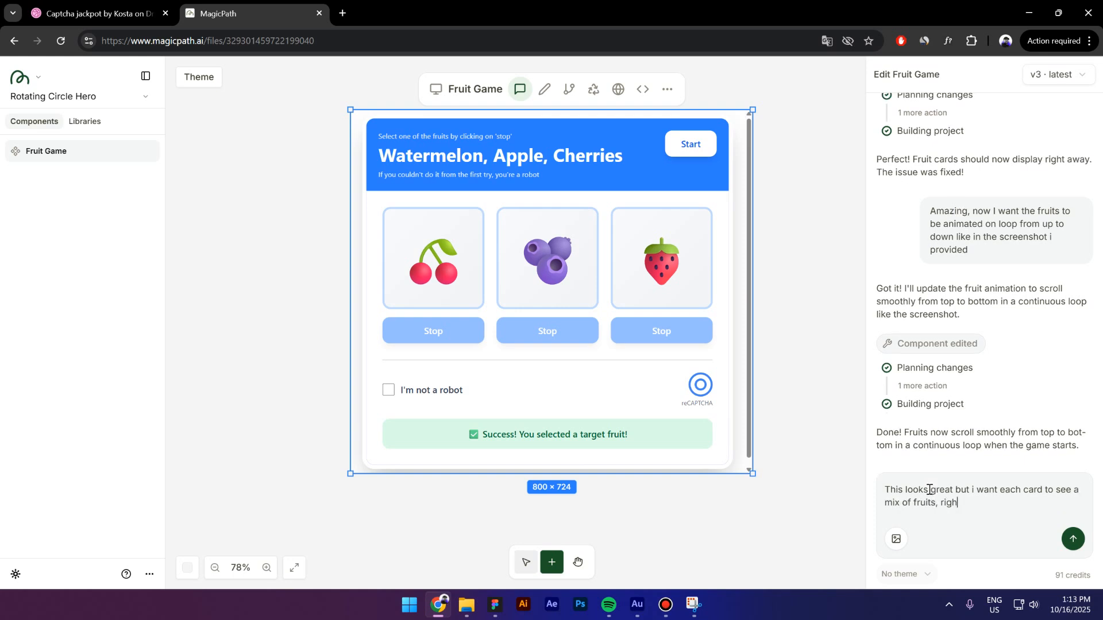
type("t now there's the animation with the same type of fruits.")
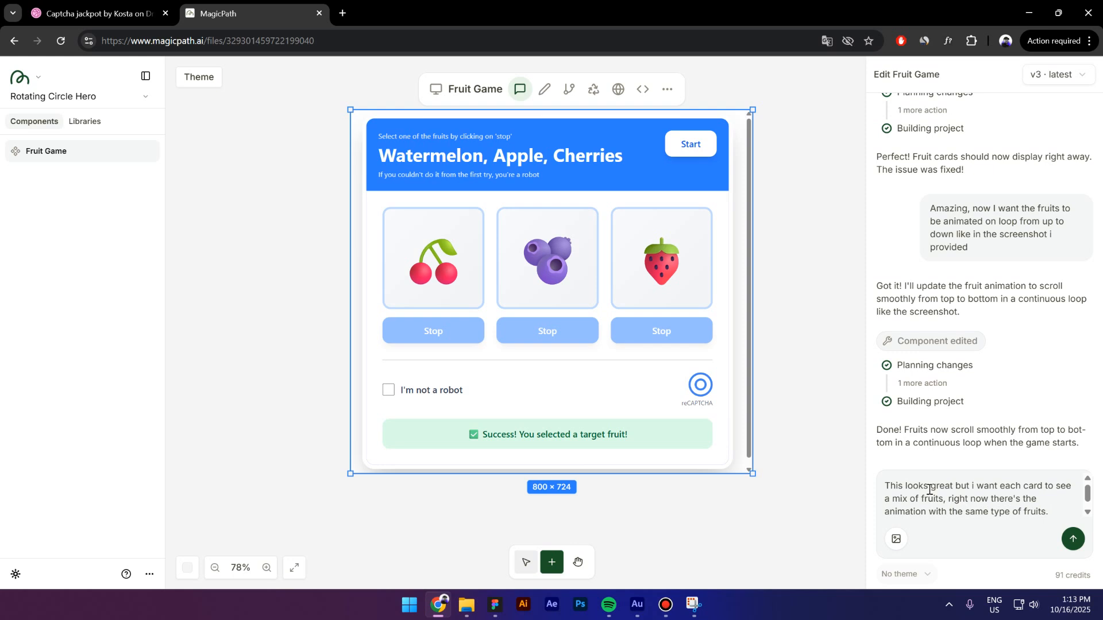
Test the mixed-fruit animation, and request bigger animated fruit, only one at a time inside the card, and a wrong warning when stopping on a wrong fruit
left_click(691, 149)
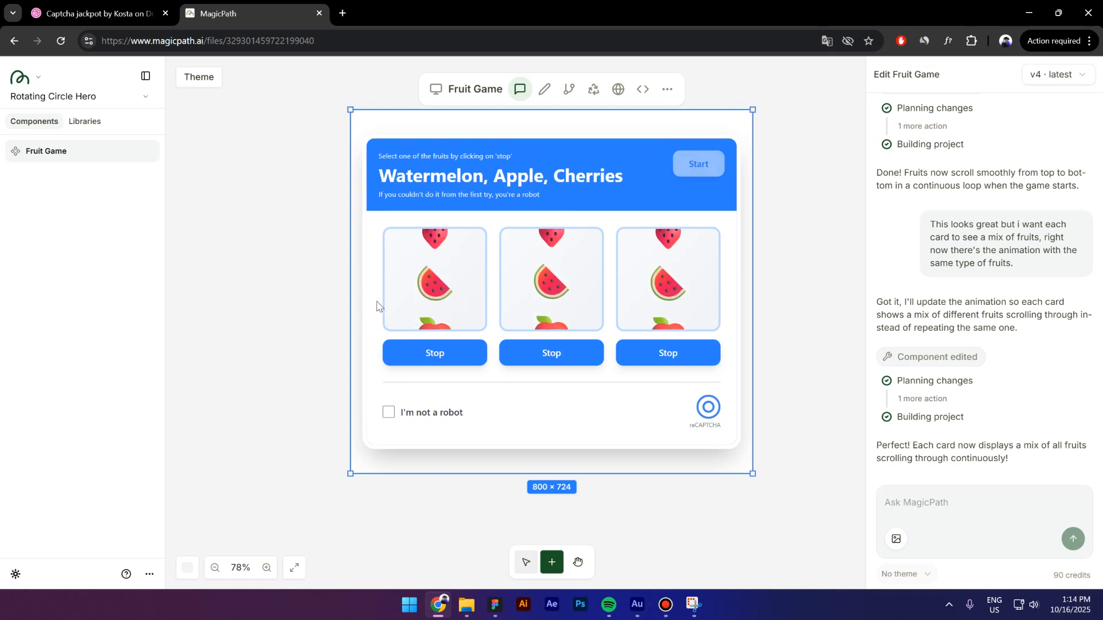
left_click(436, 351)
left_click(953, 507)
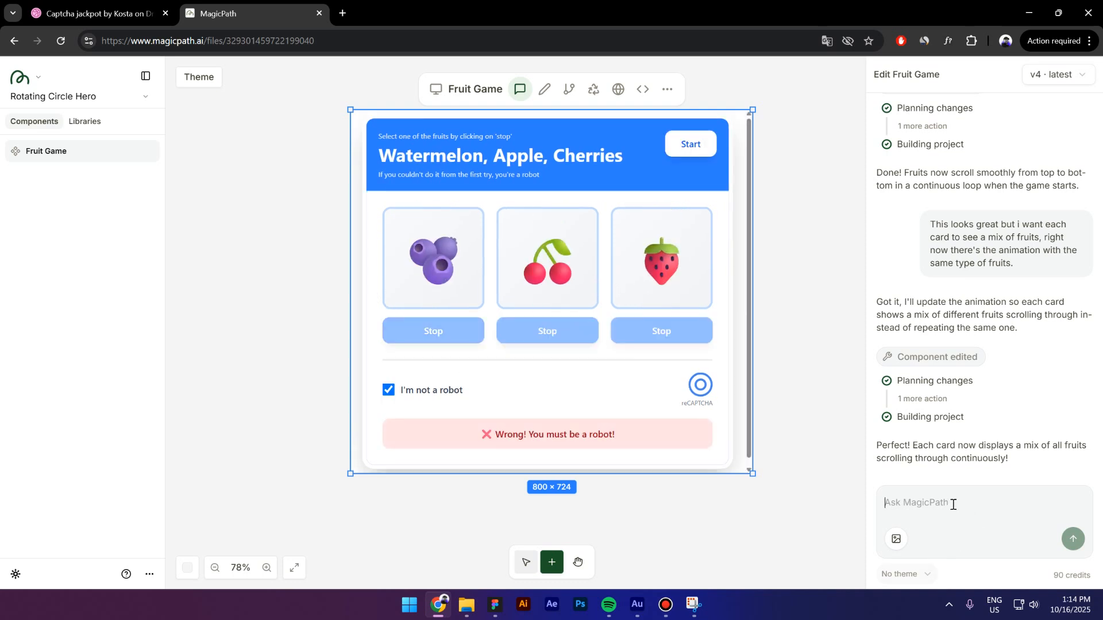
type("I want the animated fruit to be bigger and to ")
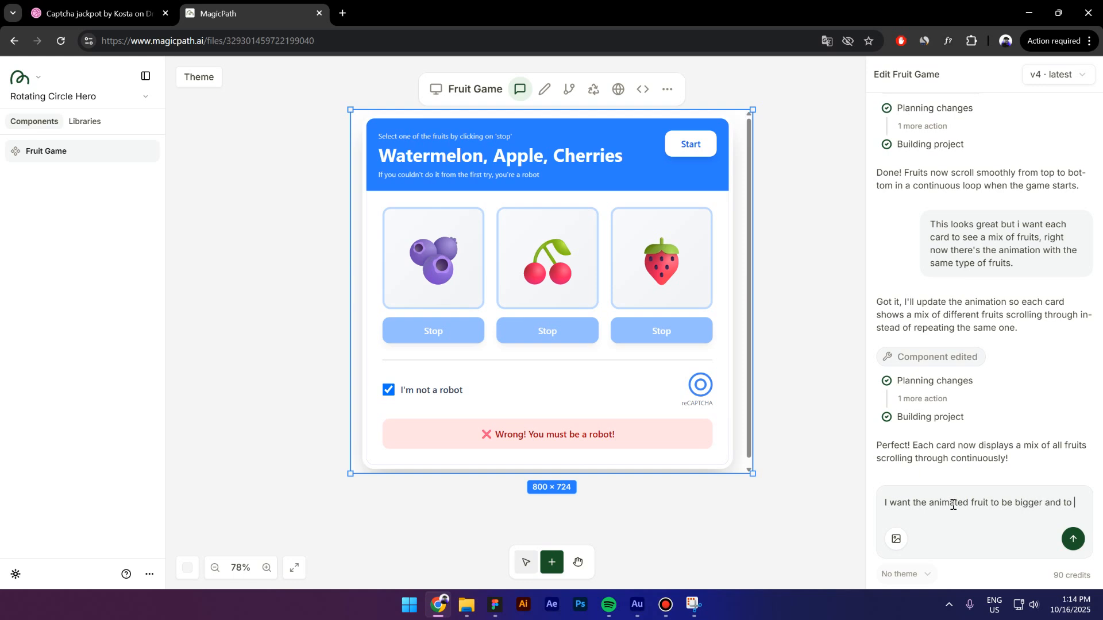
type("appear ")
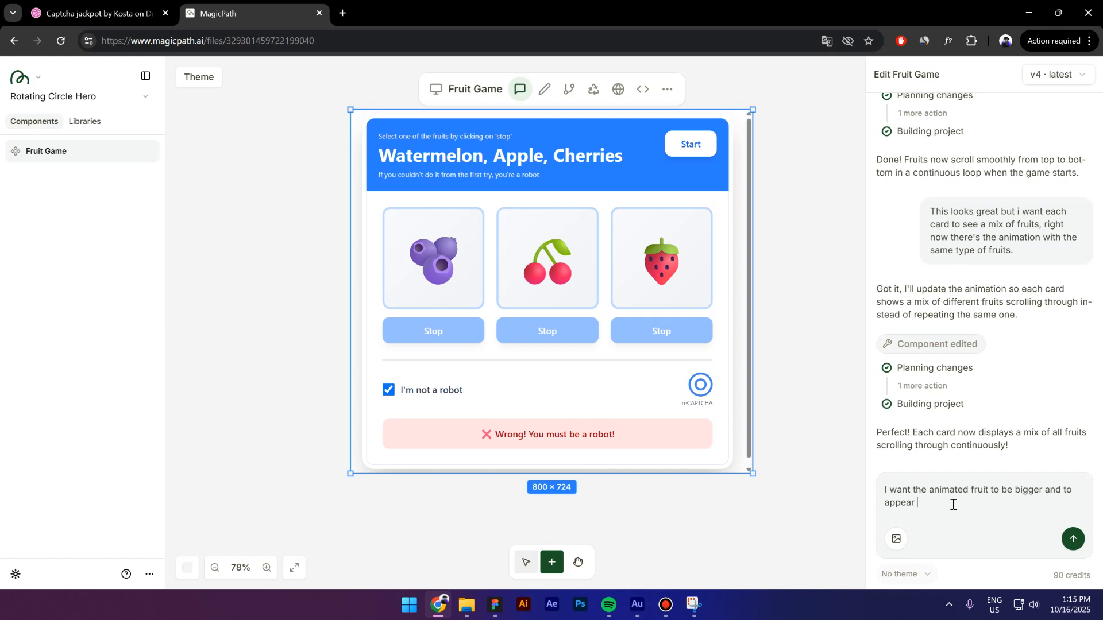
type("only one fruit at the time insid")
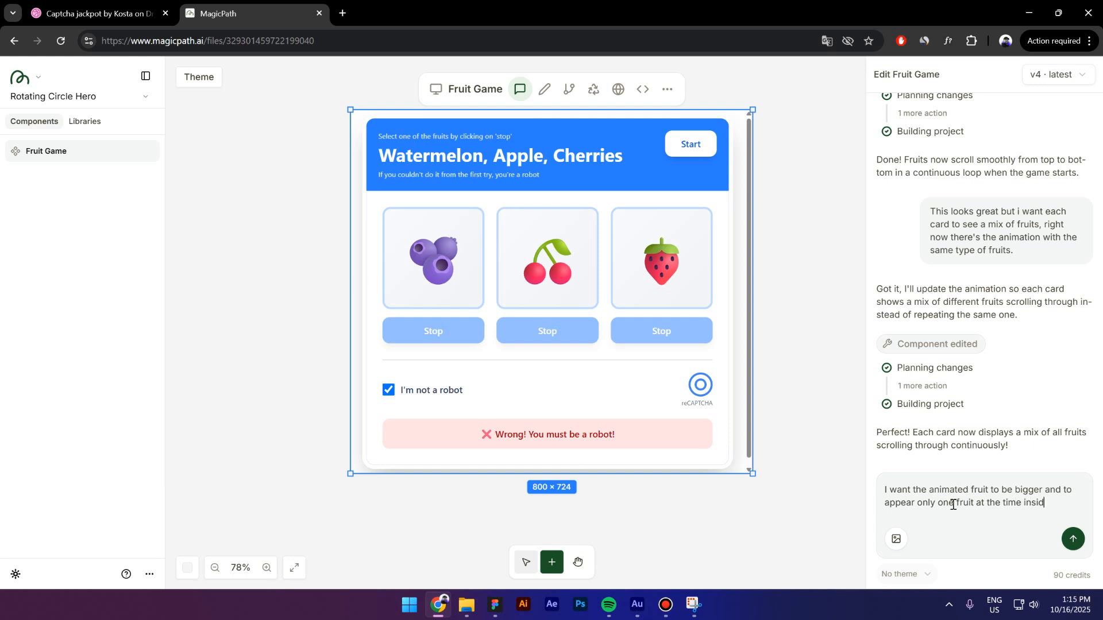
type("e the card, when i click")
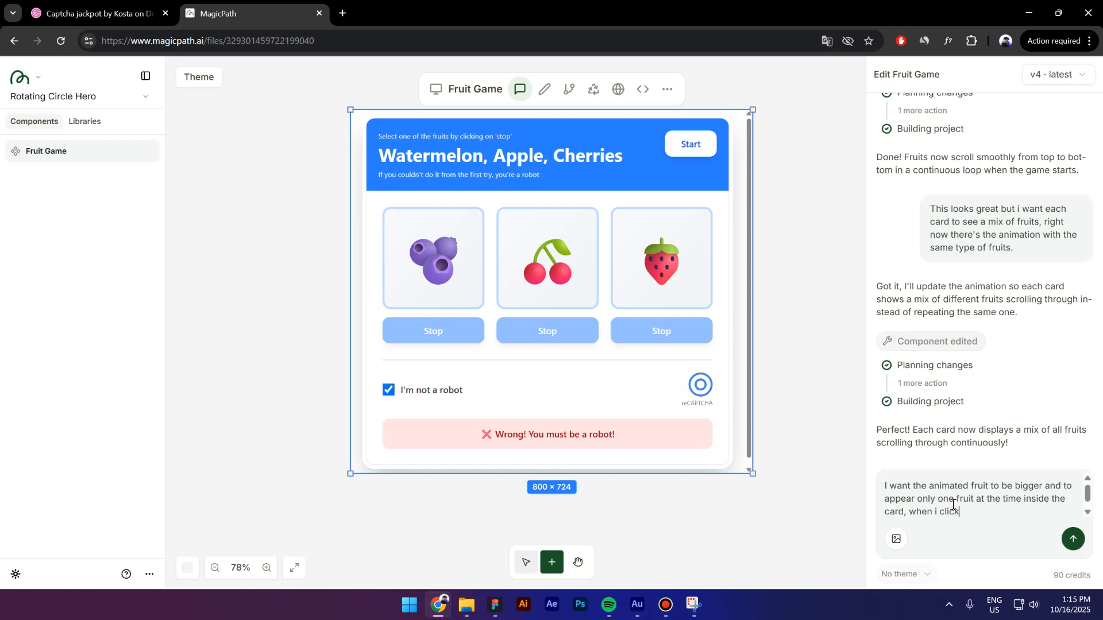
type(" stop if the fruit i select is wrong")
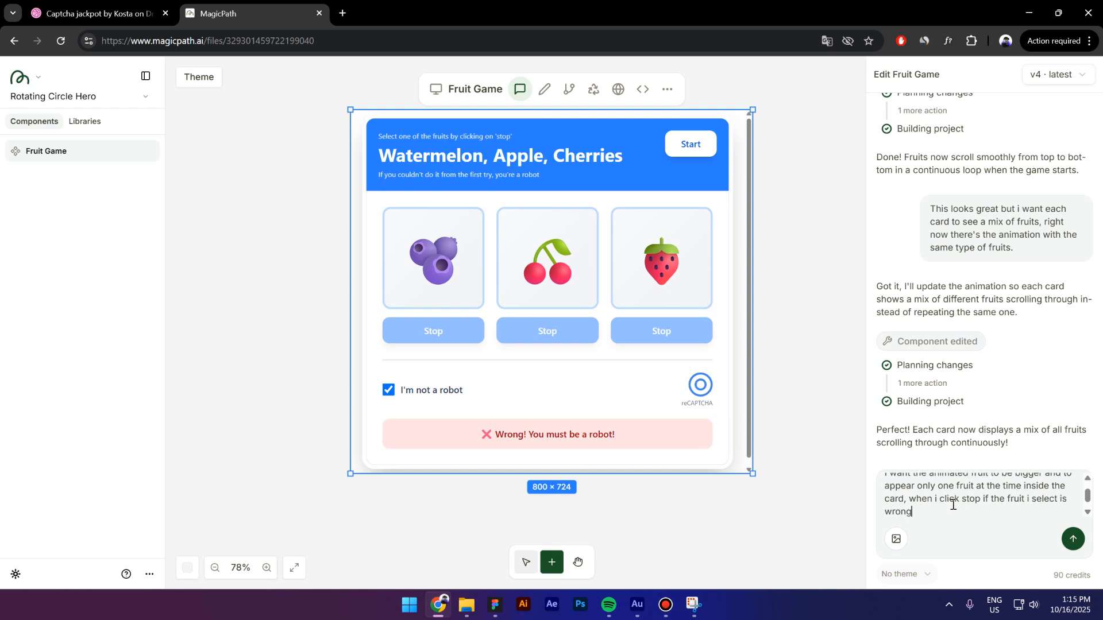
type(" the there should be  wrong wa")
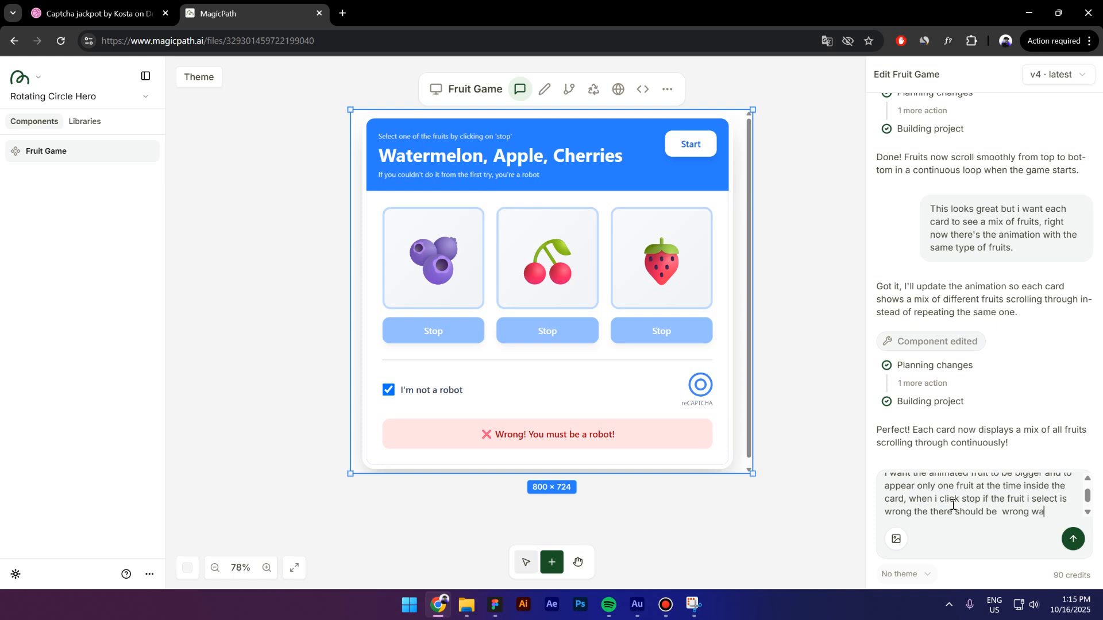
type("ing")
key("Return")
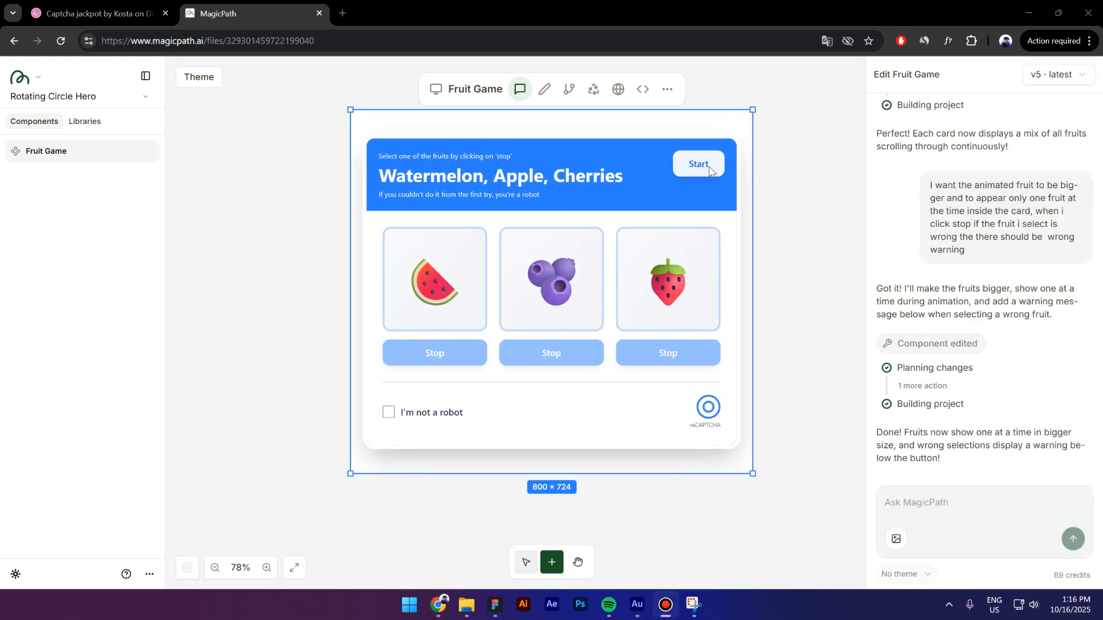
Test the bigger fruits and warning on the first card, and ask the assistant to bring back the removed animation
left_click(691, 173)
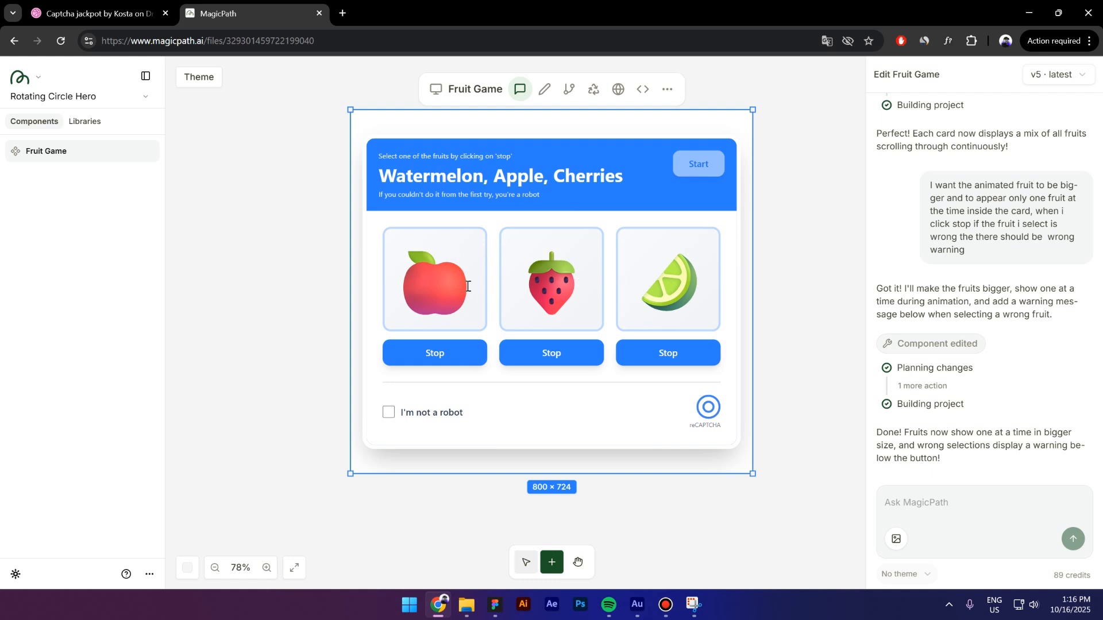
left_click(451, 353)
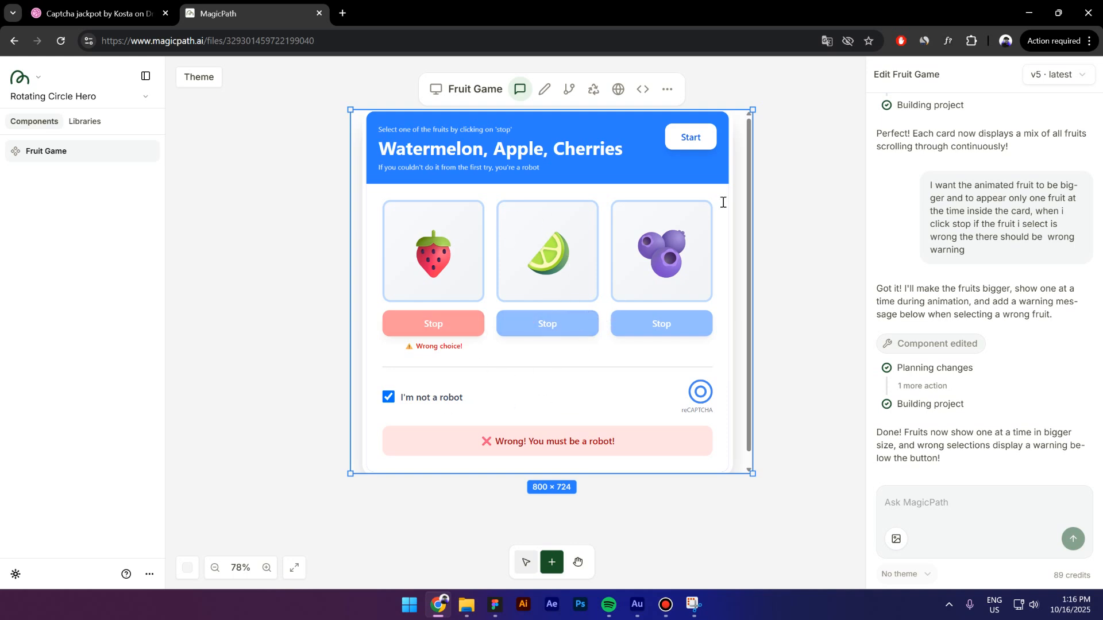
left_click(933, 503)
type("This loo")
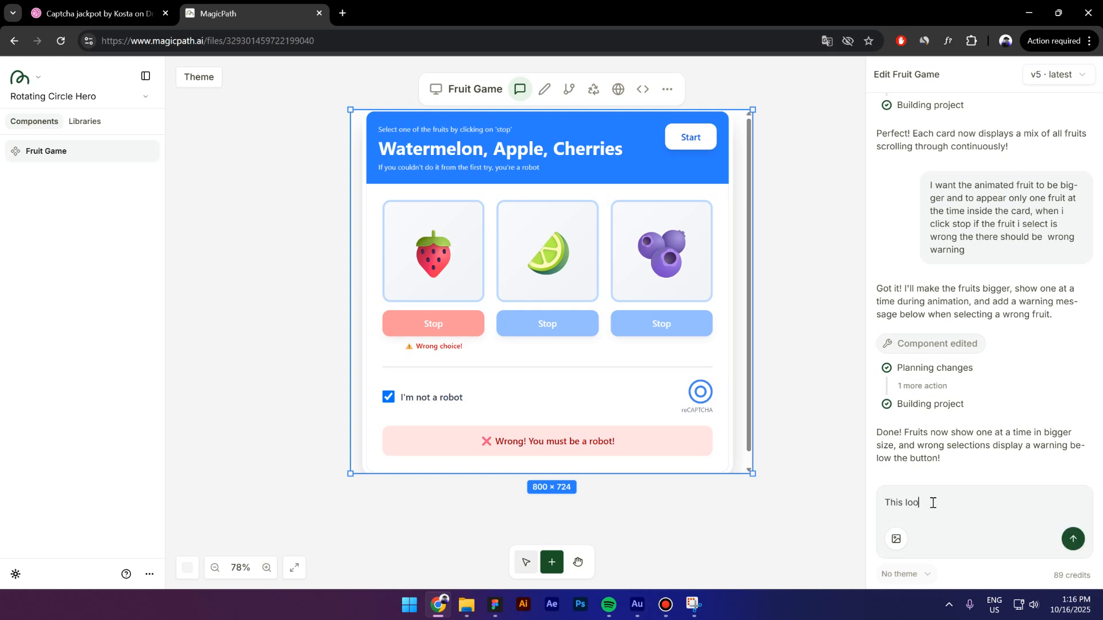
type("but you reemoved the animation ")
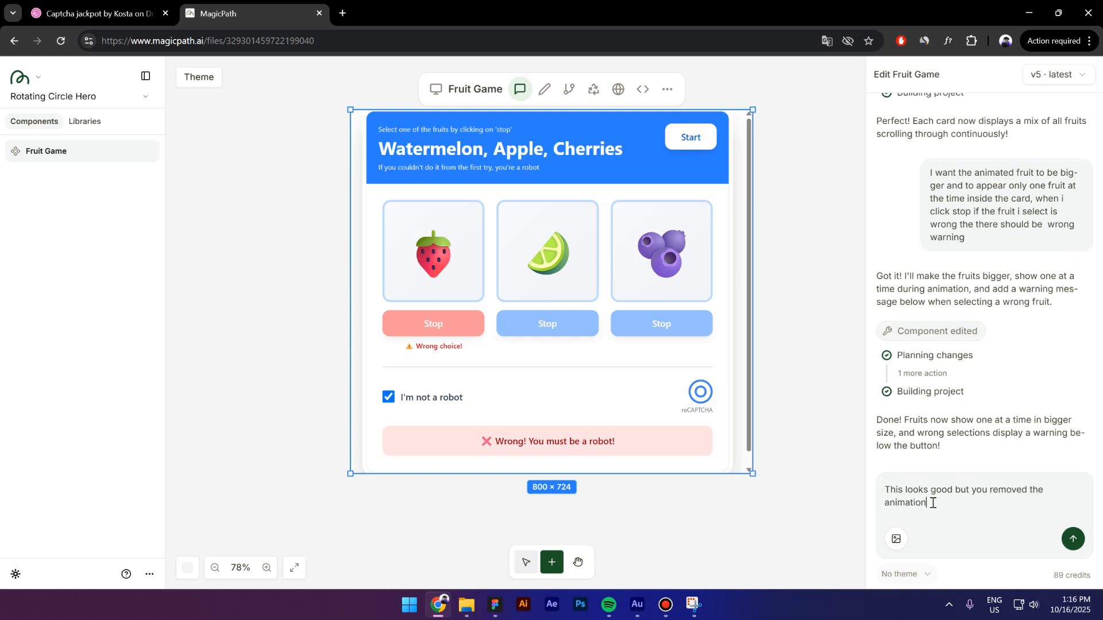
type("so make sure to ")
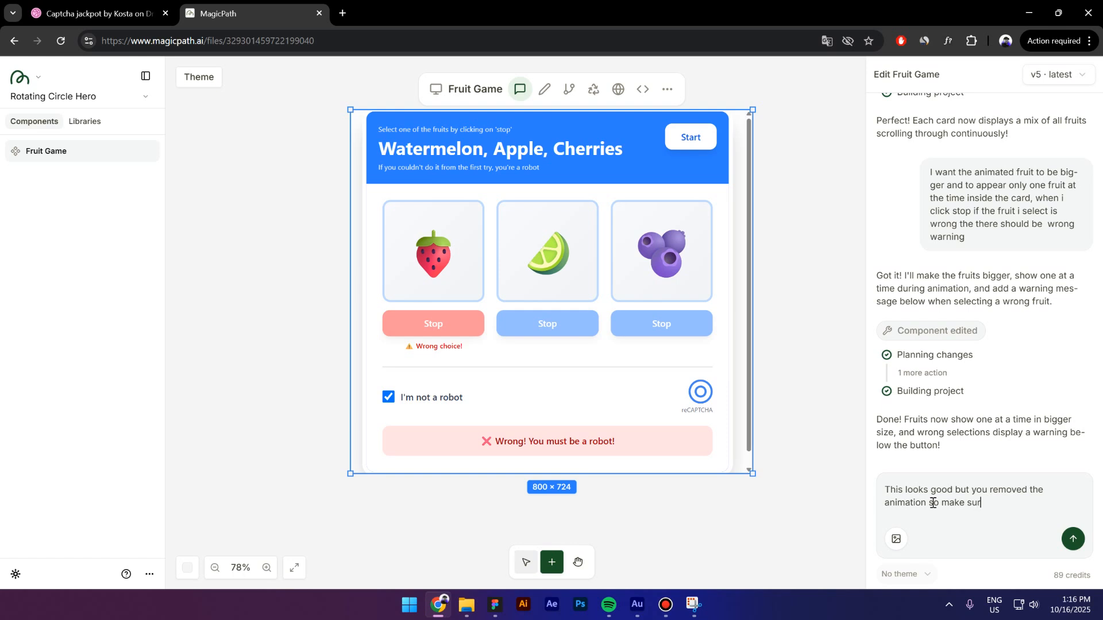
type("bring it back")
key("Return")
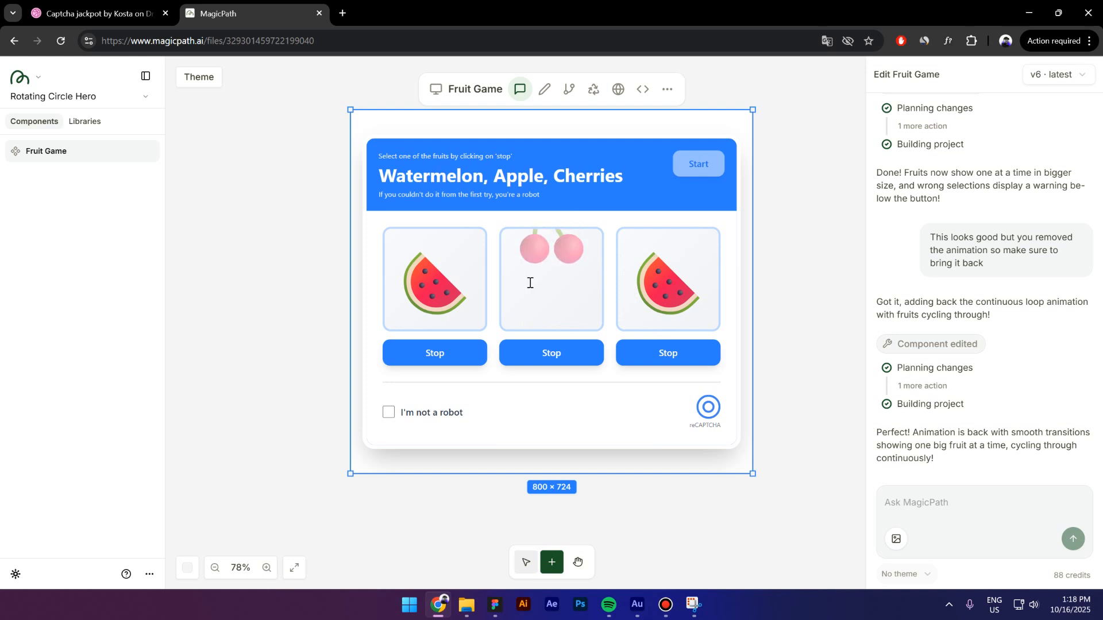
Test stopping the second card, and tell the assistant that the animation should work for all 3 cards and is a bit too fast
left_click(553, 359)
left_click(951, 507)
type("N")
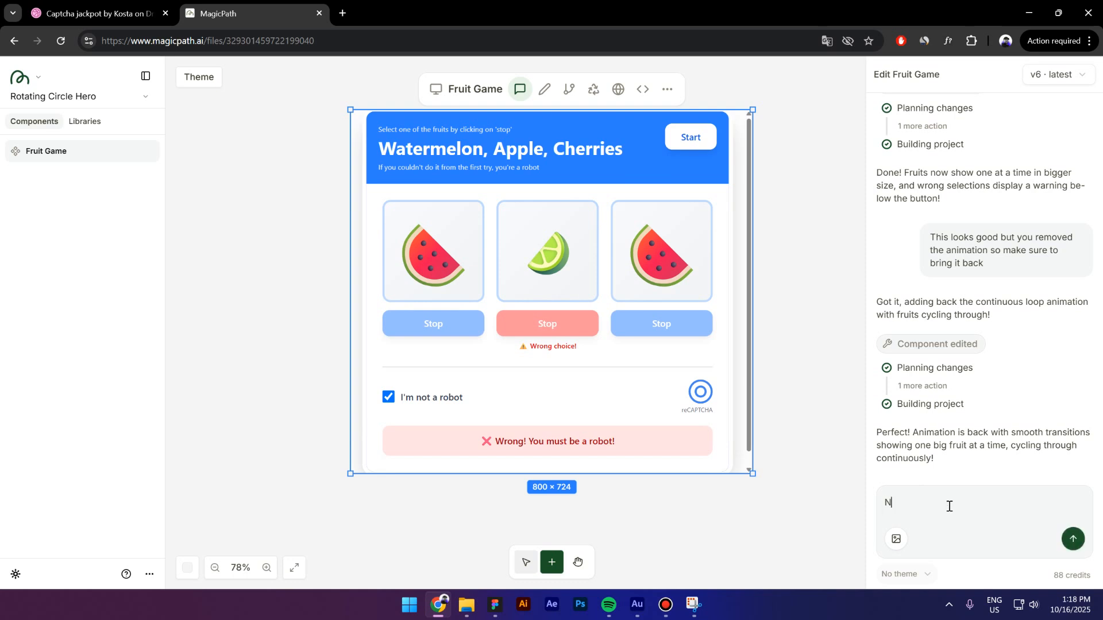
type("ow it works but only for one card at the time")
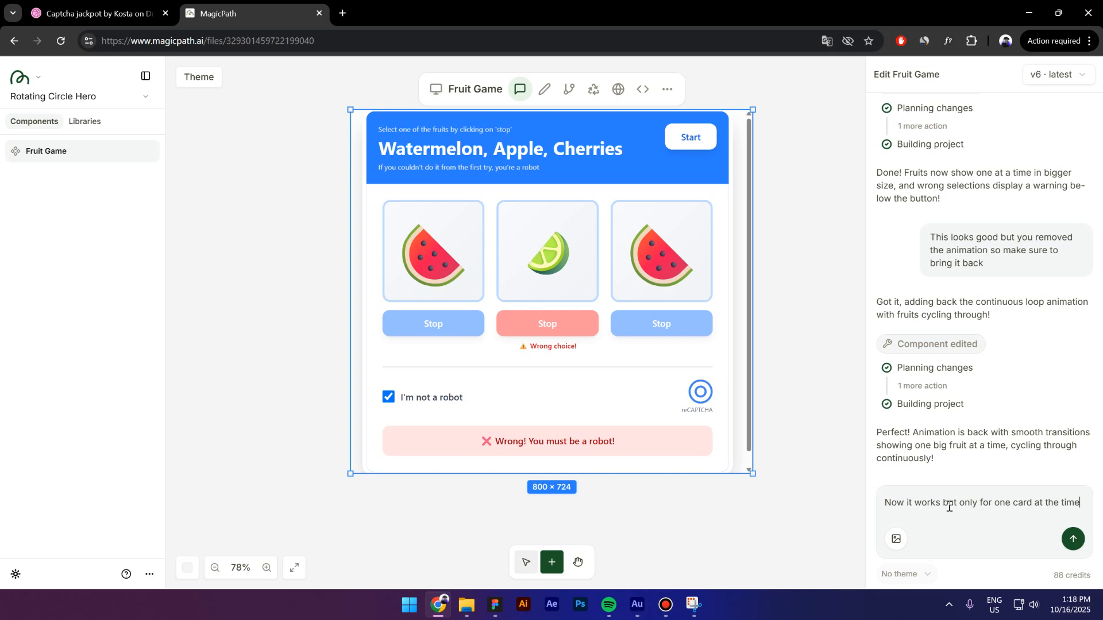
type(" and it should work ")
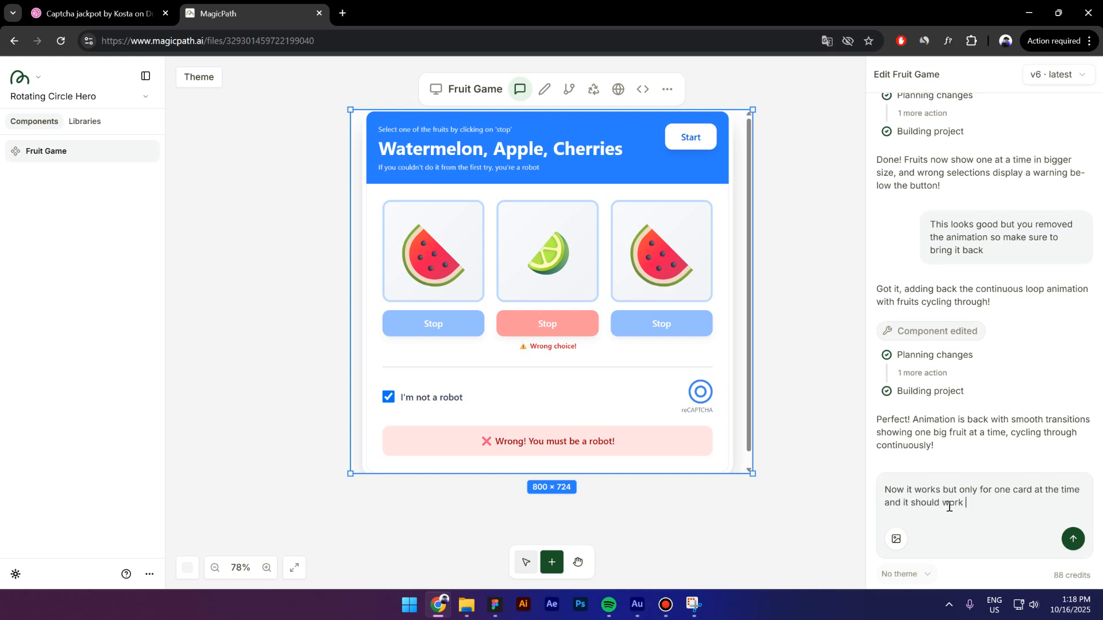
type("for all the 3 cards + the anima")
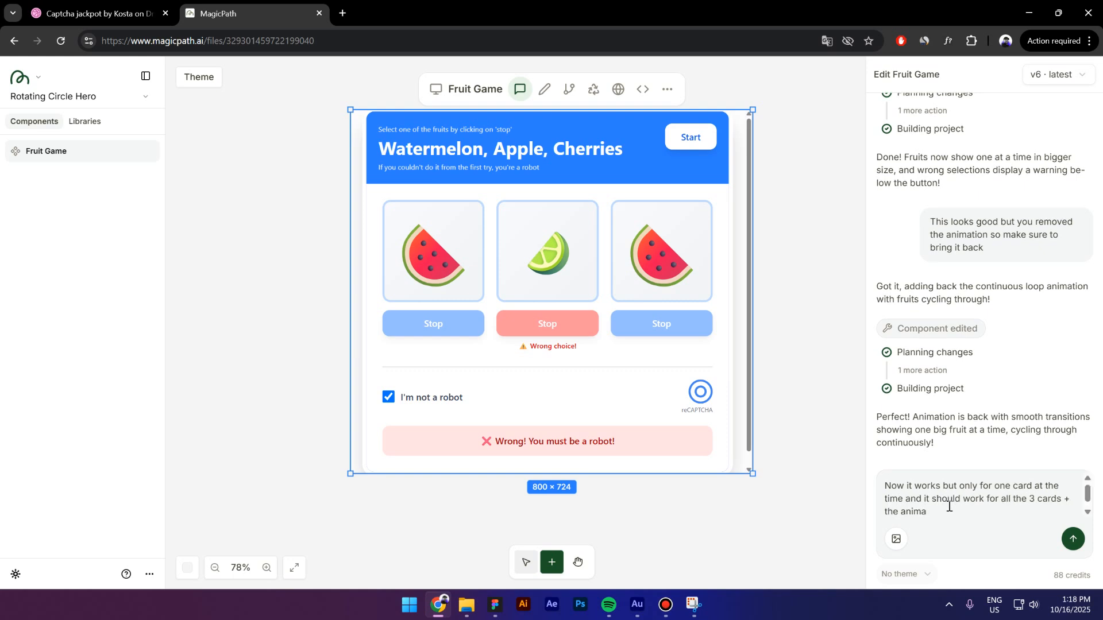
type("tion is a bit too fast")
key("Return")
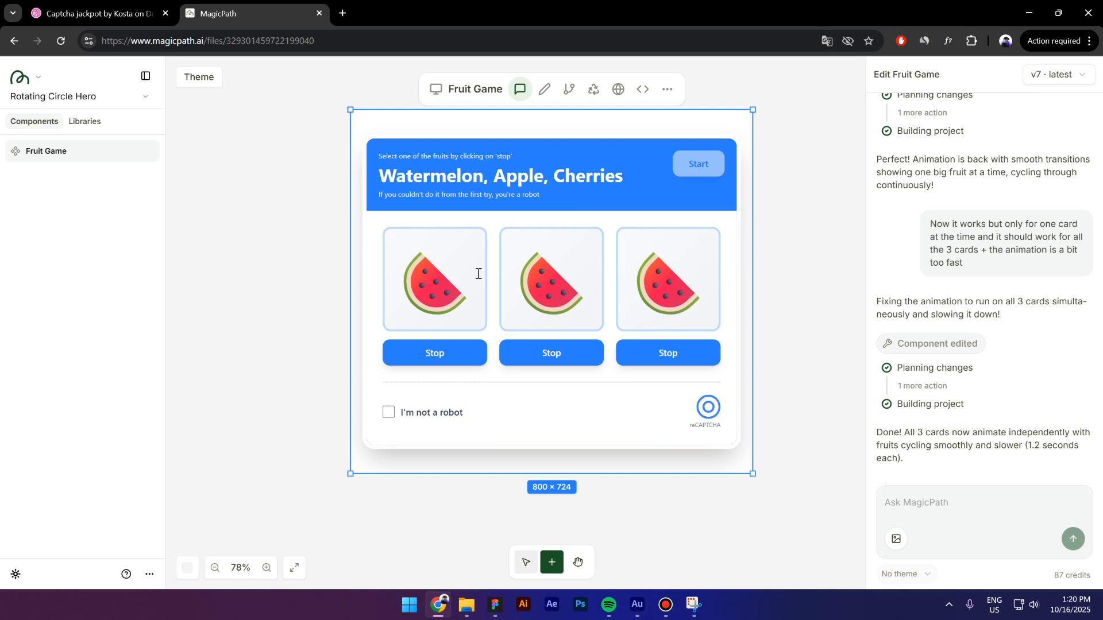
Test stopping the first card, and report that stopping on the right fruit says it's wrong instead of correct
left_click(441, 357)
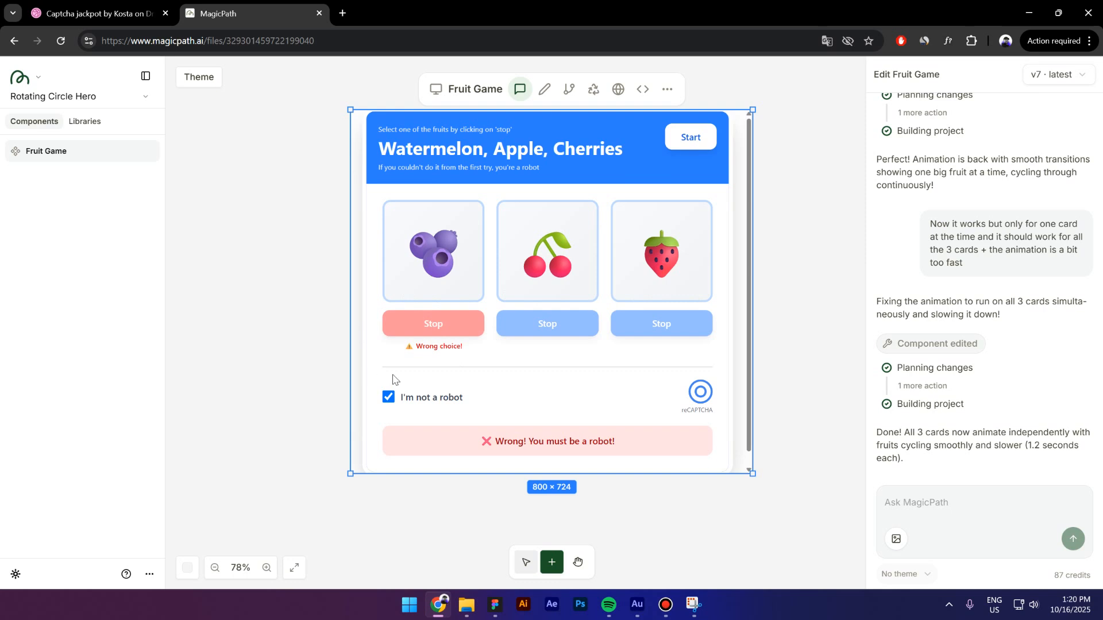
left_click(929, 505)
type("Am")
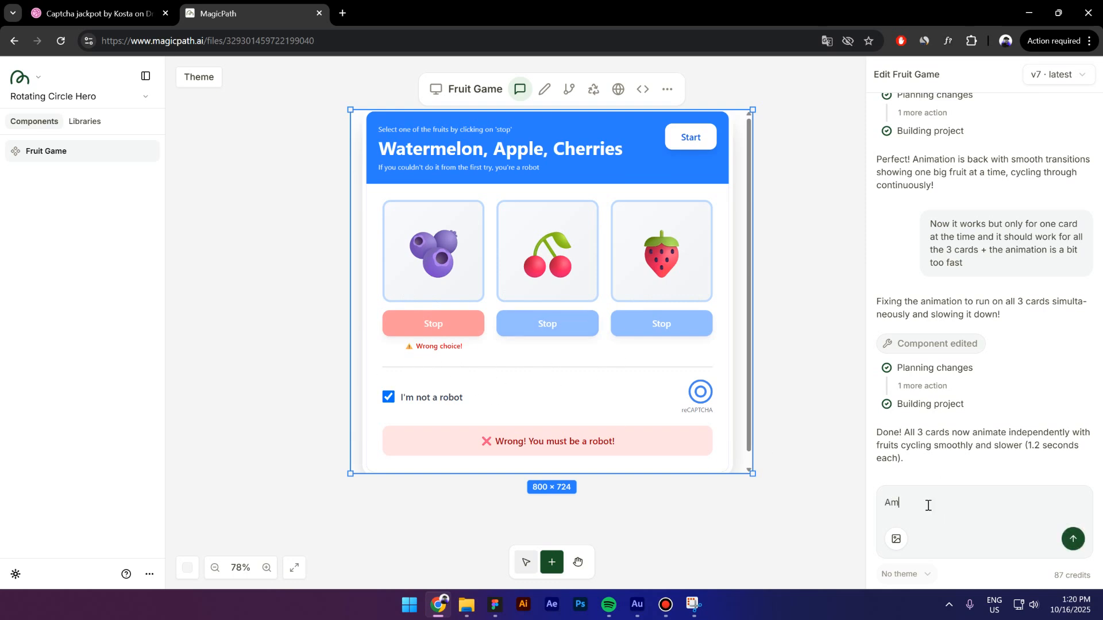
type("azing, but when i click on stop")
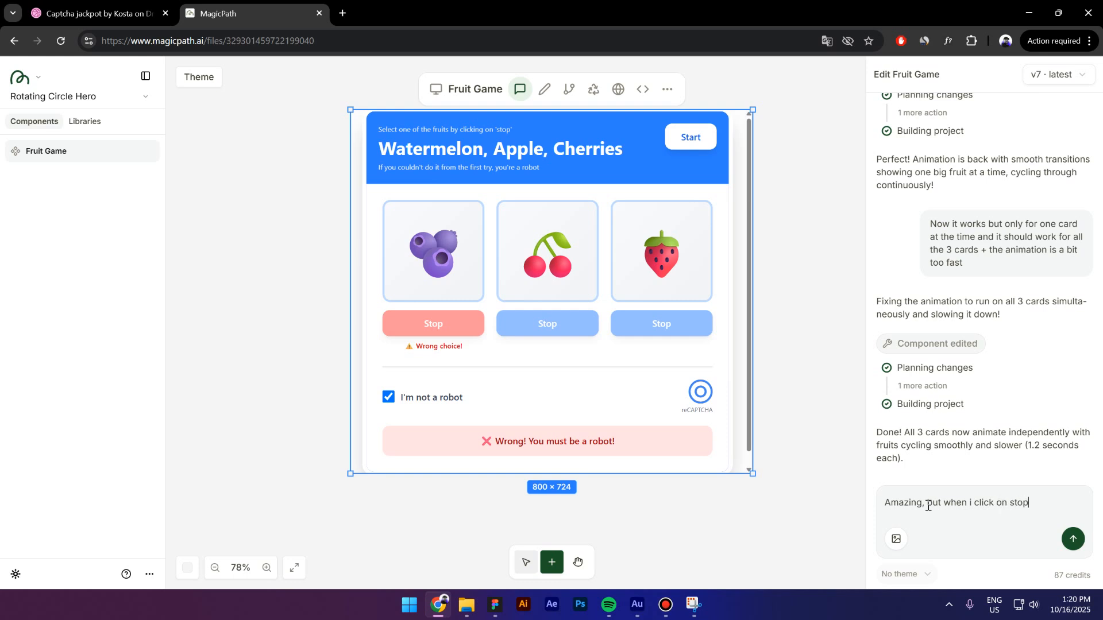
type(" on the right fruit")
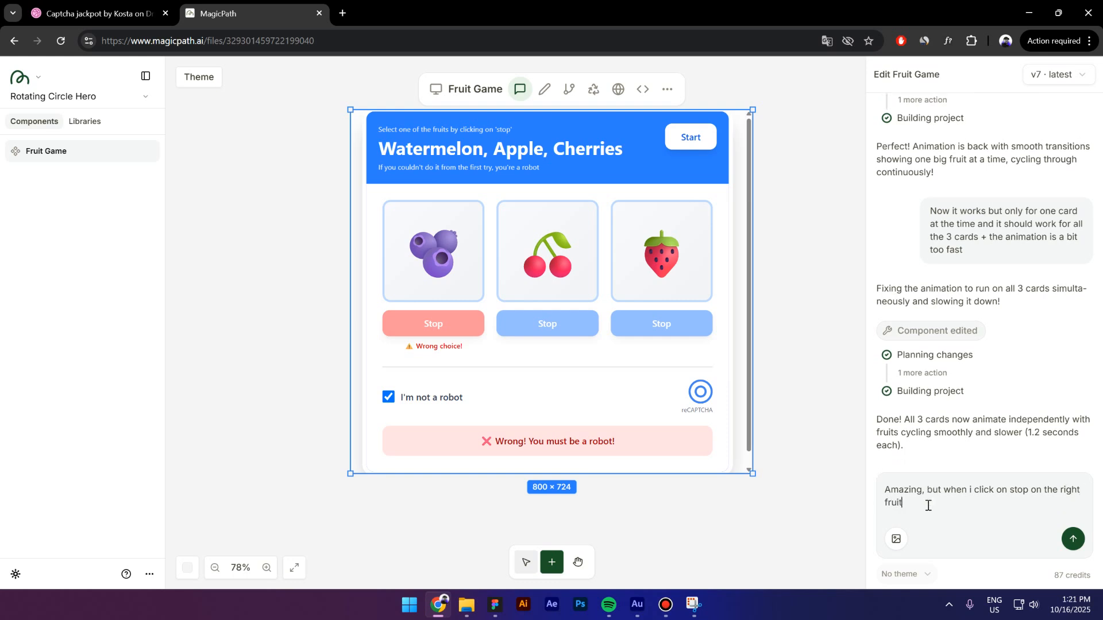
type(", it says that i's wrong instead of correct")
key("Return")
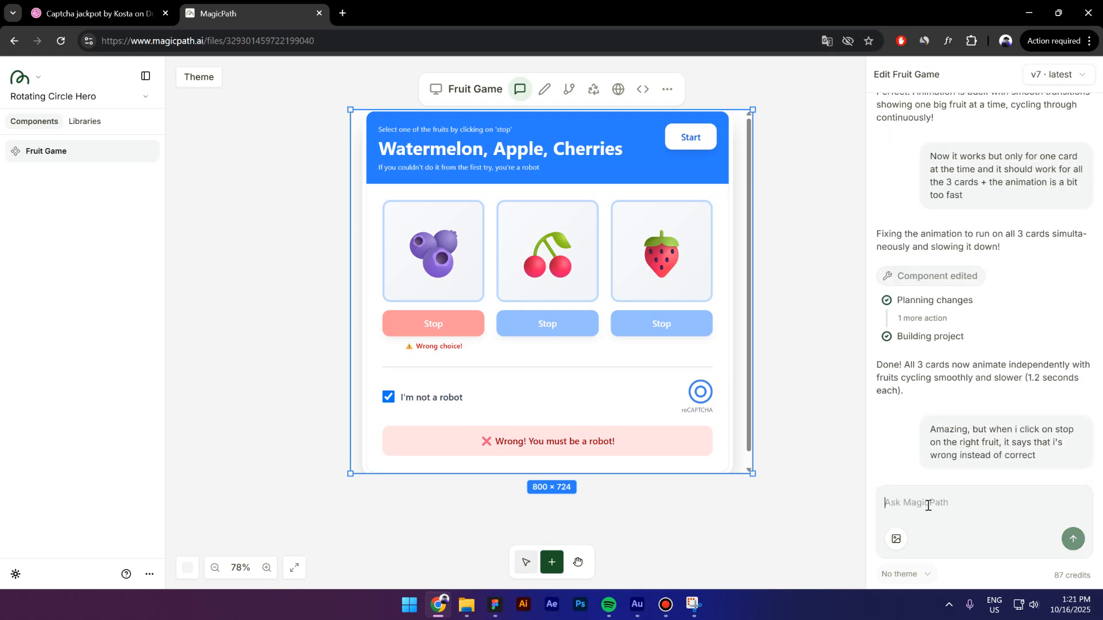
Test a round by stopping the second card, and tell the assistant that the animations are not animating at the same time
left_click(689, 163)
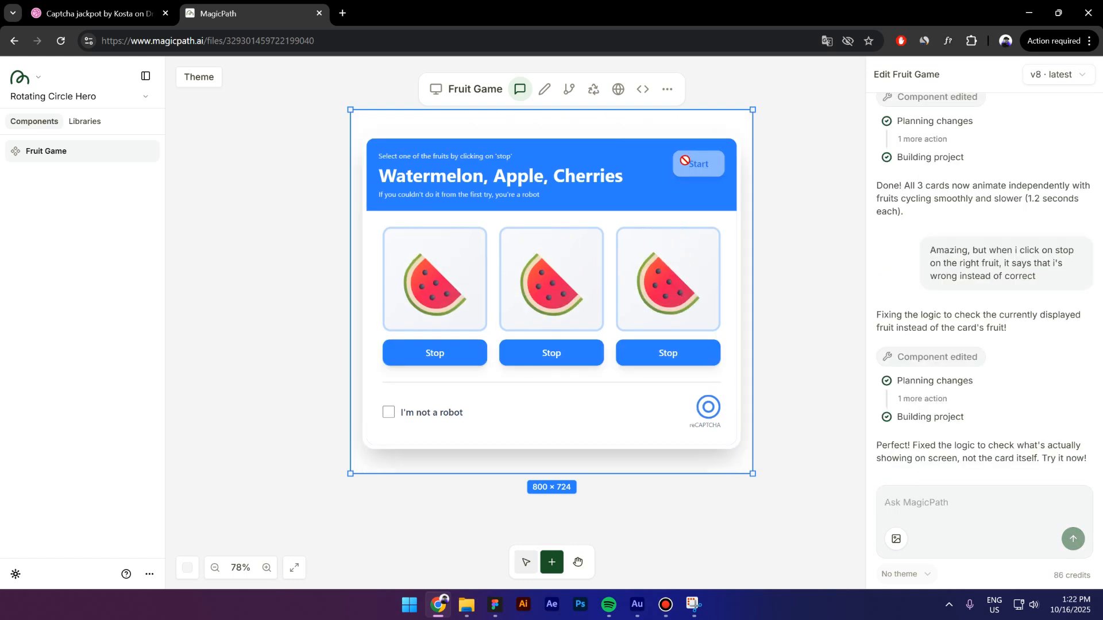
left_click(529, 360)
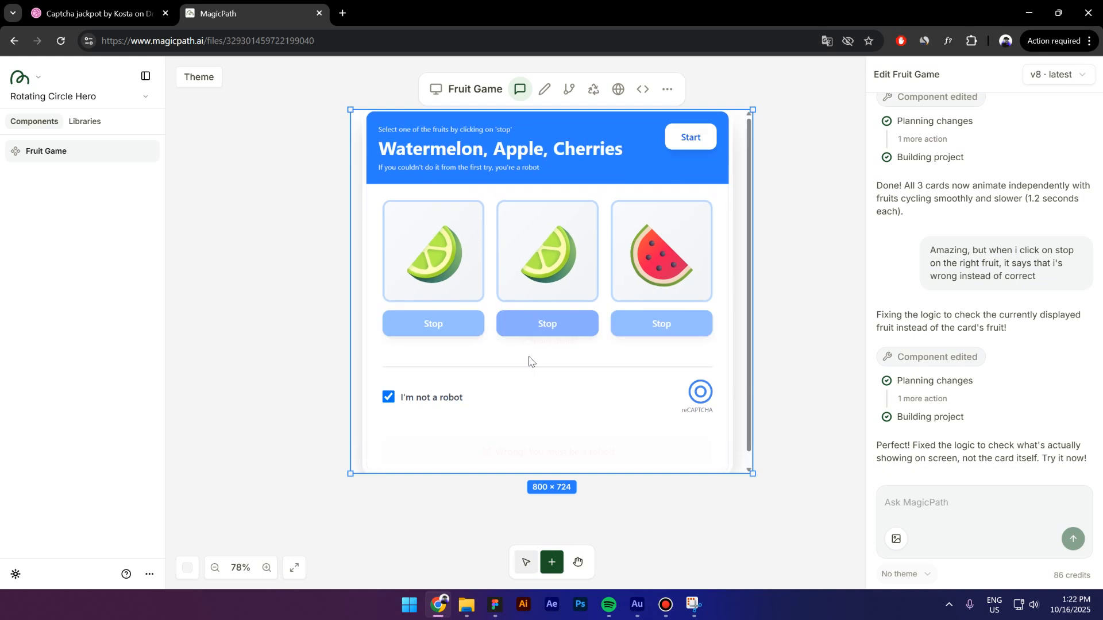
left_click(933, 507)
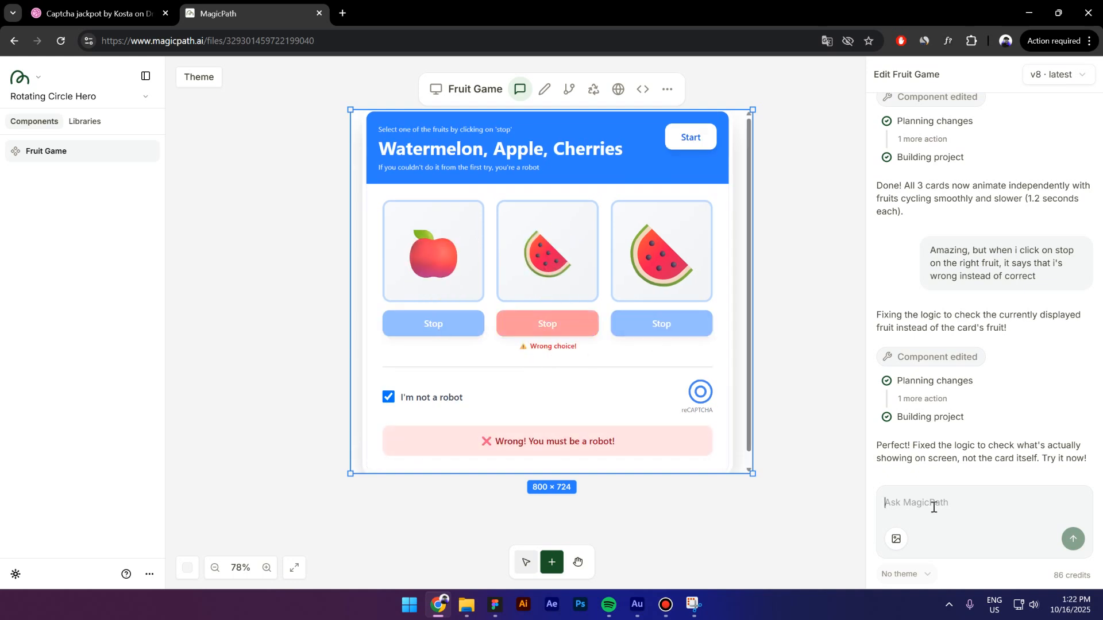
type("S")
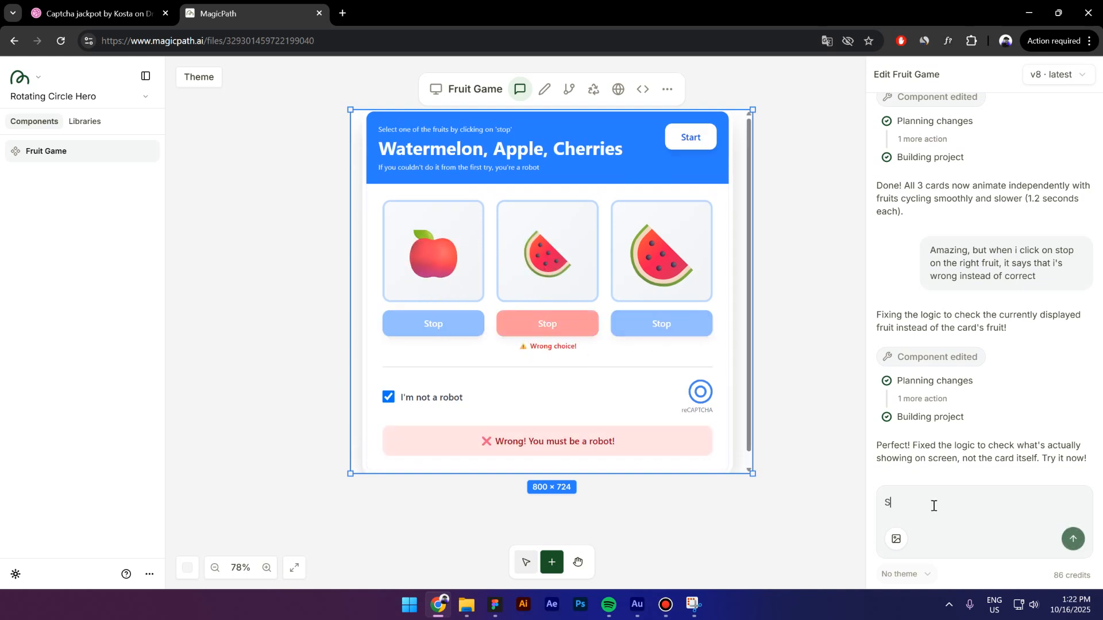
type("till it's not perfect because tha animations are not anima")
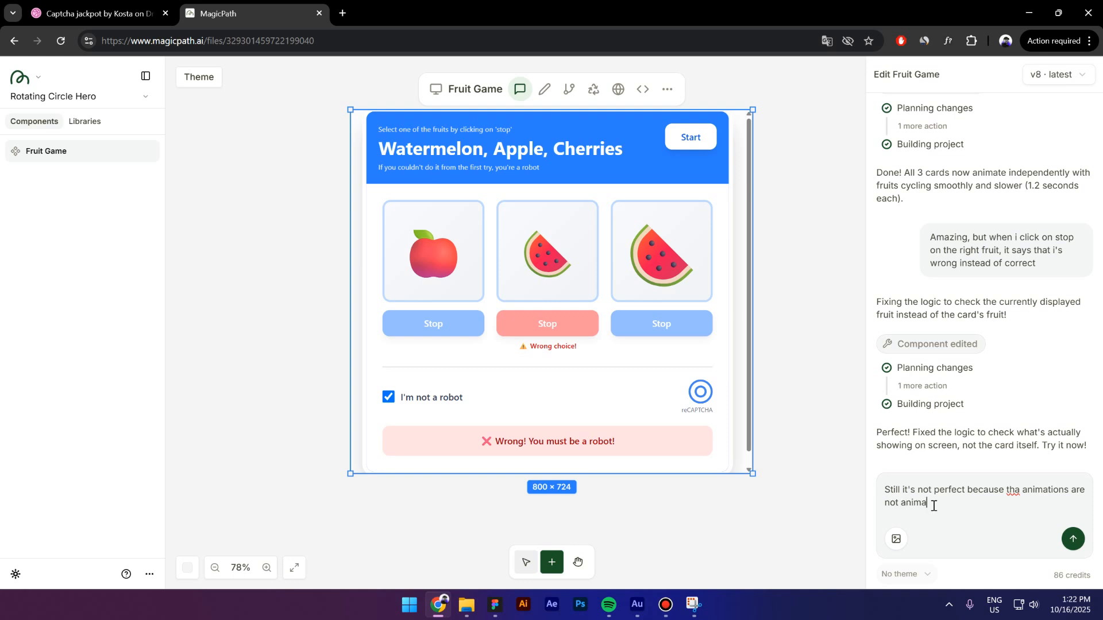
type("ting at the same time")
left_click(1016, 491)
key("BackSpace")
type("e")
key("Return")
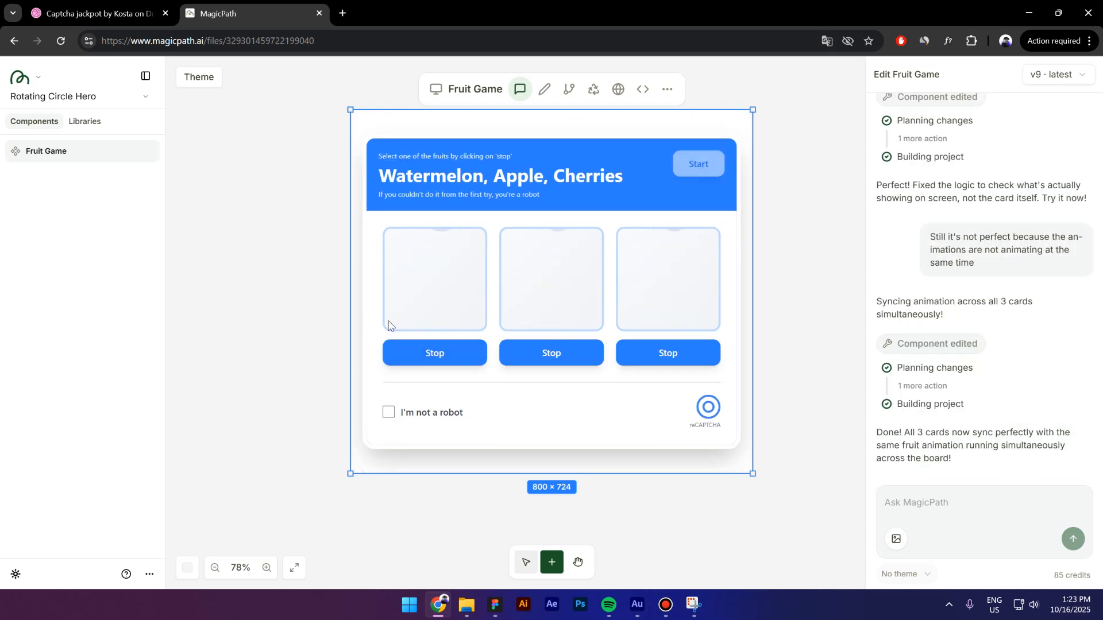
Test stopping the first card, and request that the other 2 cards keep animating until stop is clicked on their own button
left_click(434, 356)
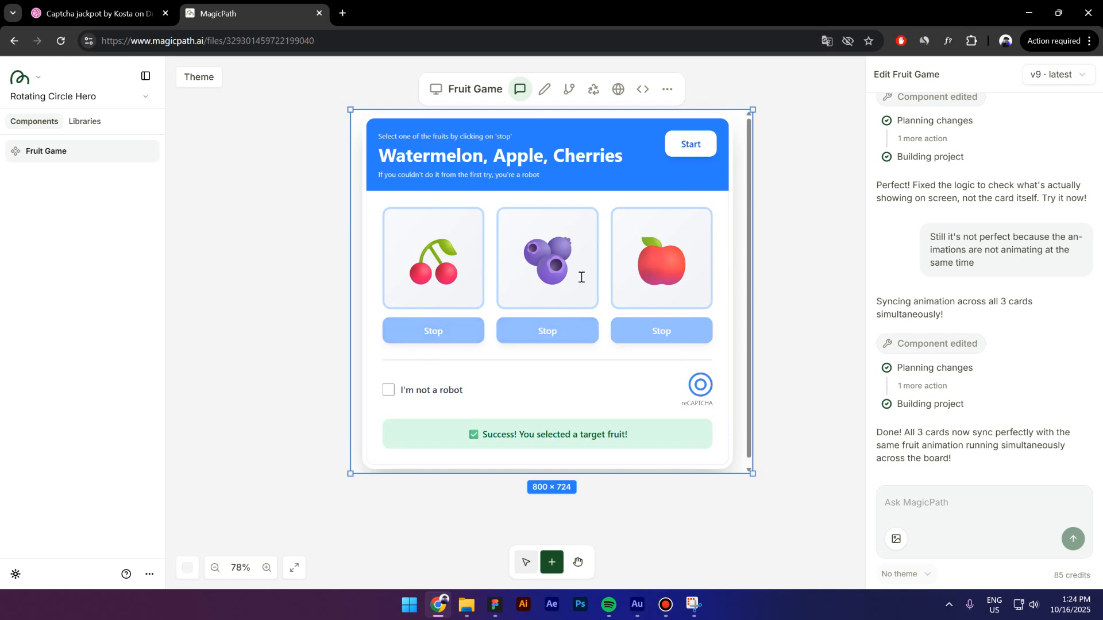
left_click(929, 497)
type("Works perf")
key("ctrl+BackSpace")
key("ctrl+BackSpace")
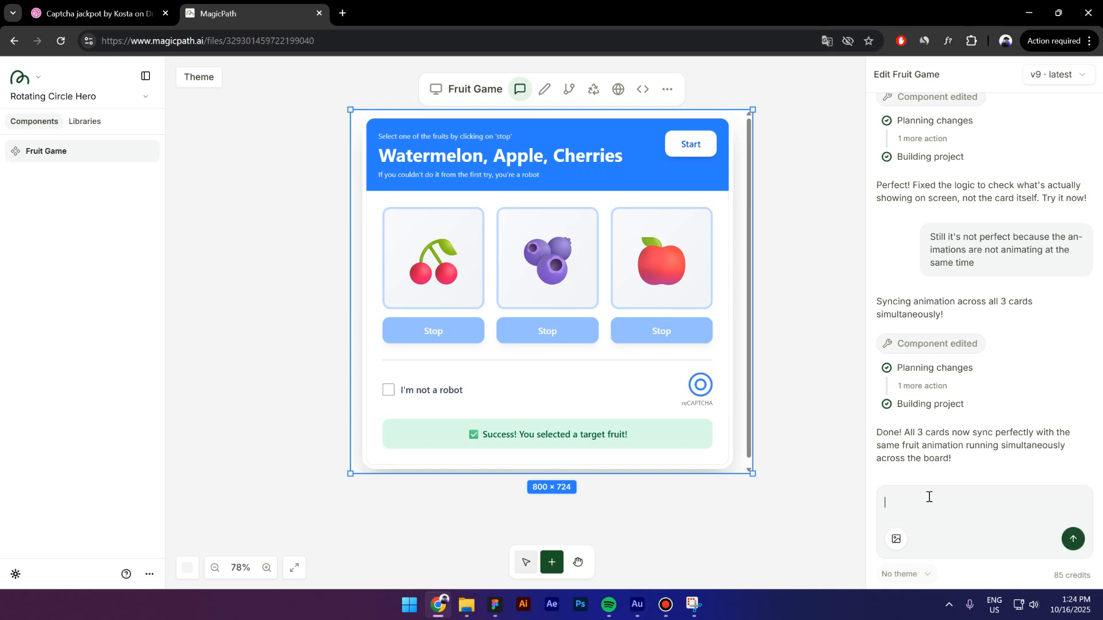
type("Works great but when i click on s")
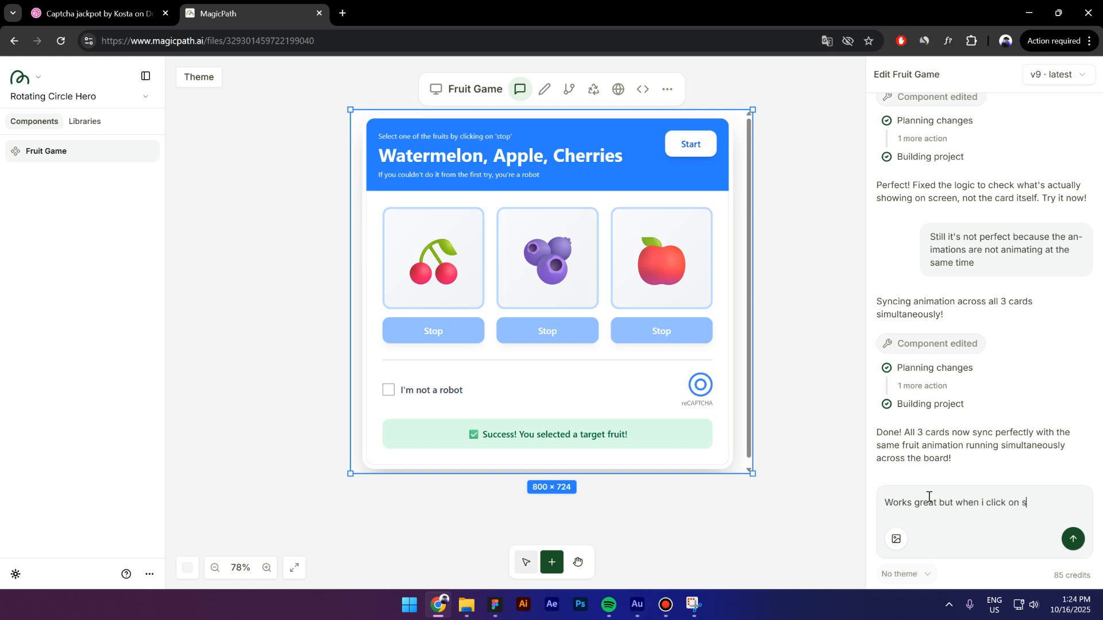
type("top on one of the c")
type("ards")
key("BackSpace")
type("ds, the other 2 cards ")
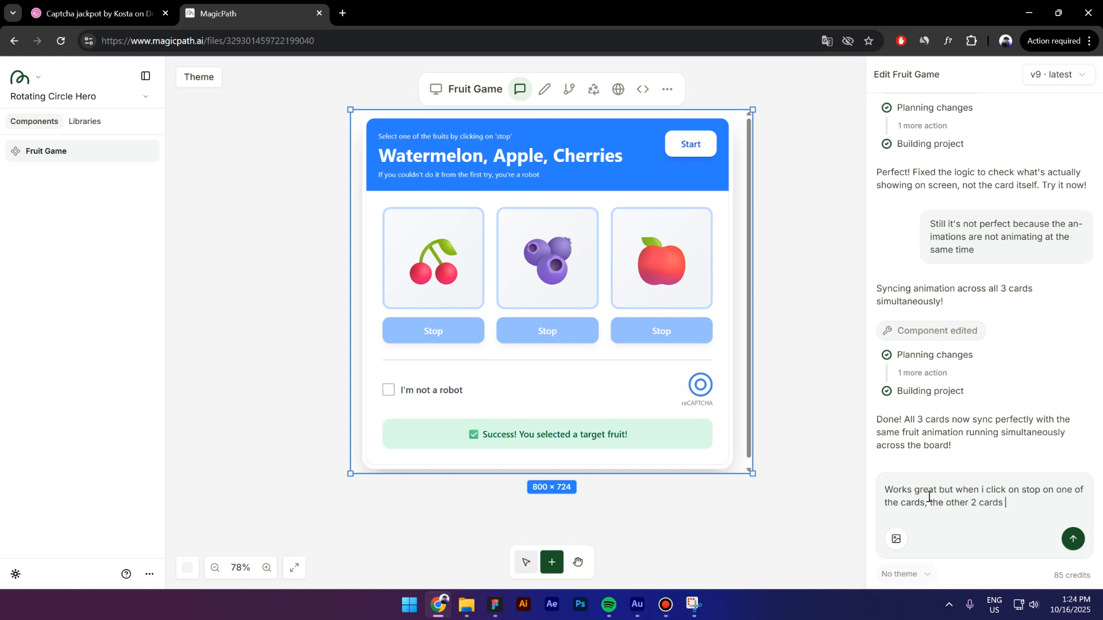
type("are stopping as well, but")
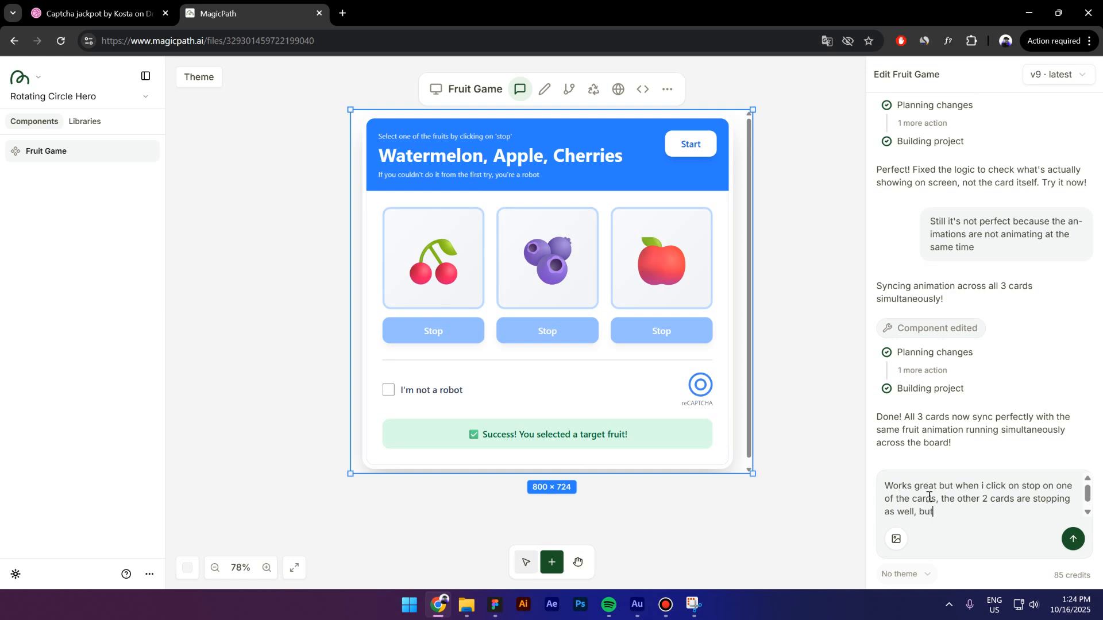
type(" they have actually to keep animating until i click stop on their button")
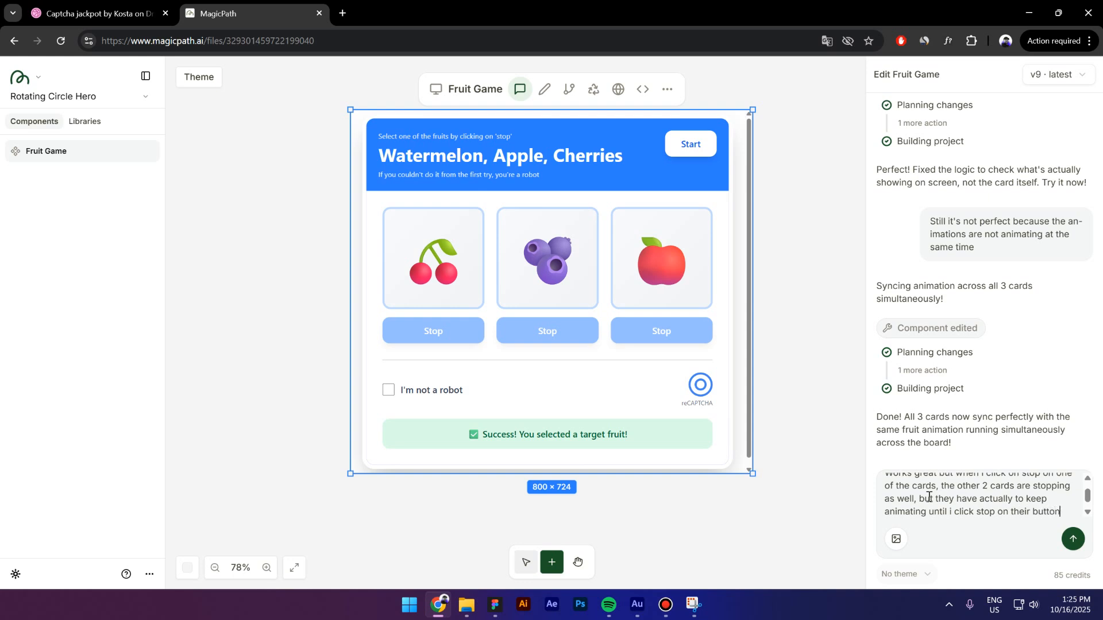
key("Return")
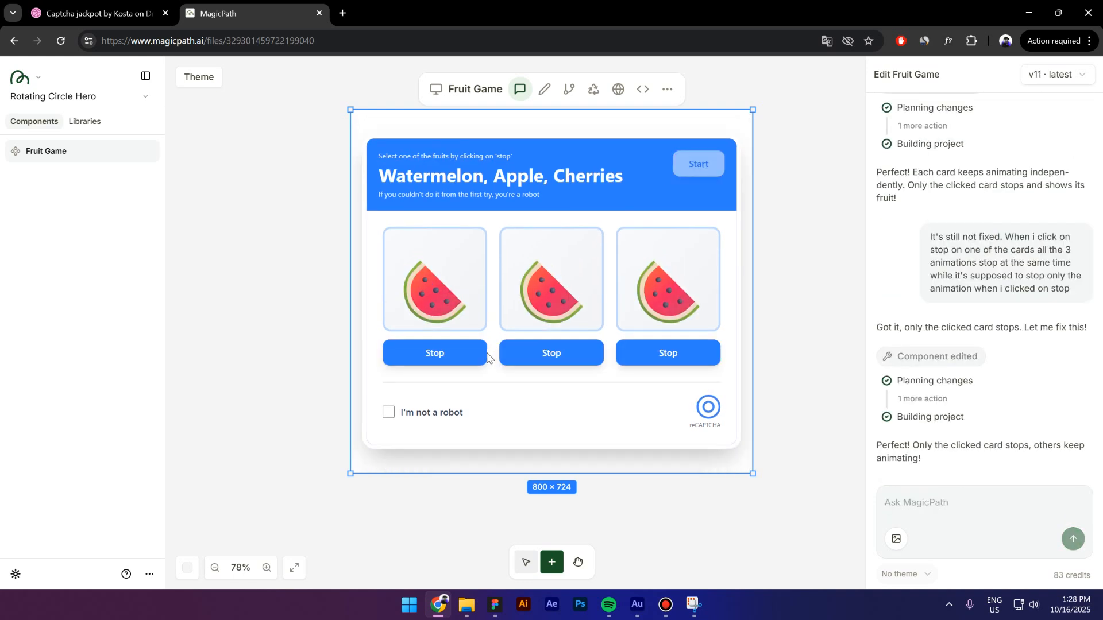
Test the independent stop behaviour by stopping the first, second and third cards one after another
left_click(463, 339)
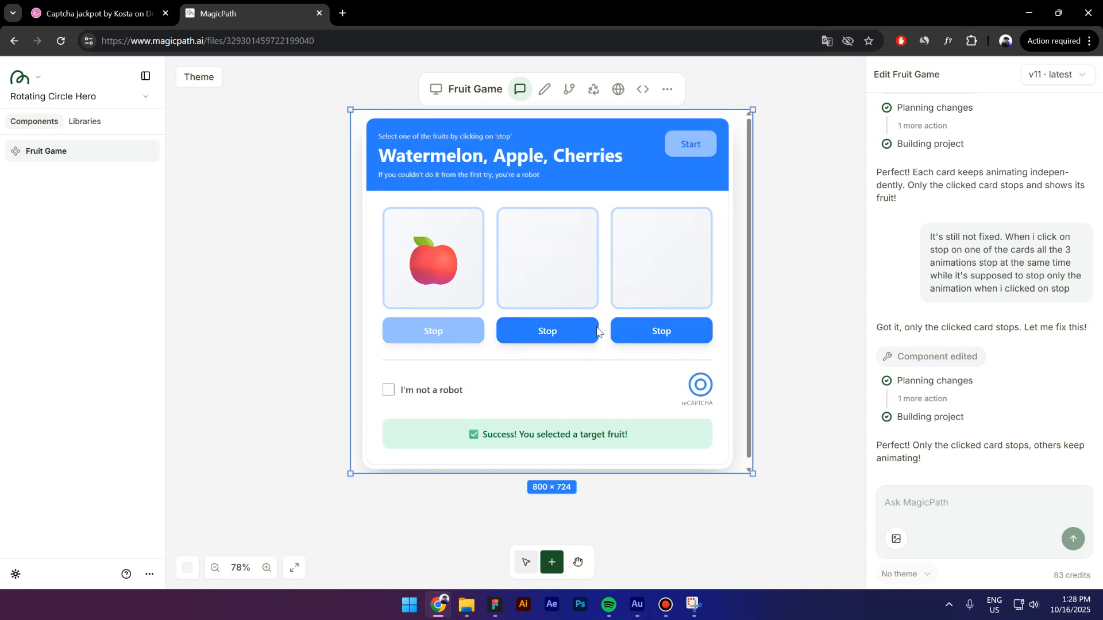
left_click(552, 329)
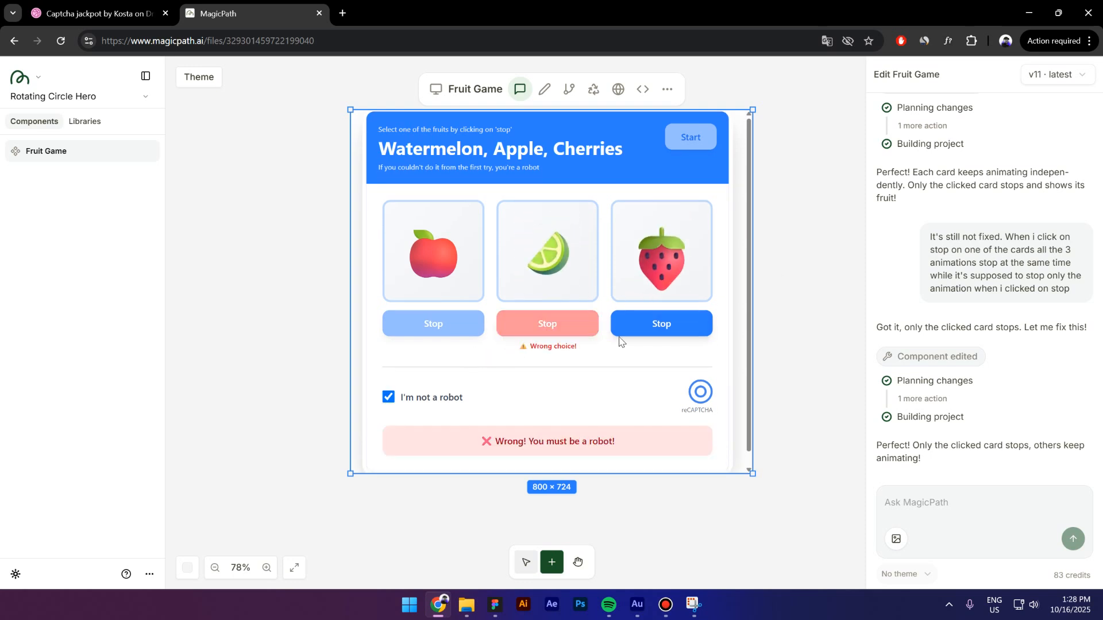
left_click(658, 325)
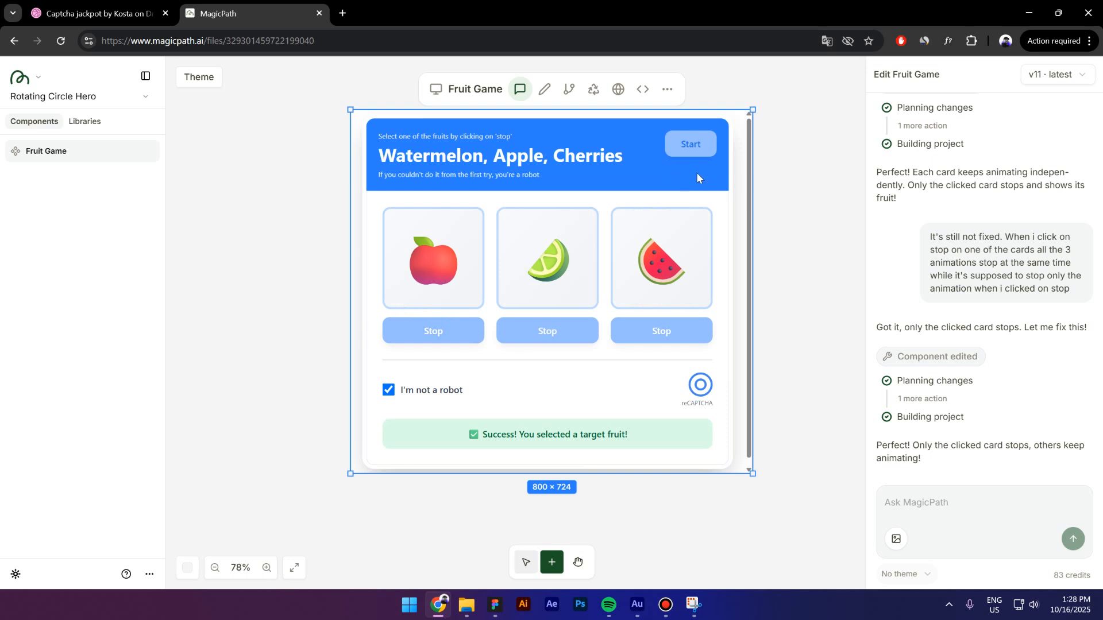
Ask the assistant to add a refresh button next to the captcha icon
left_click(917, 510)
type("Add a refere")
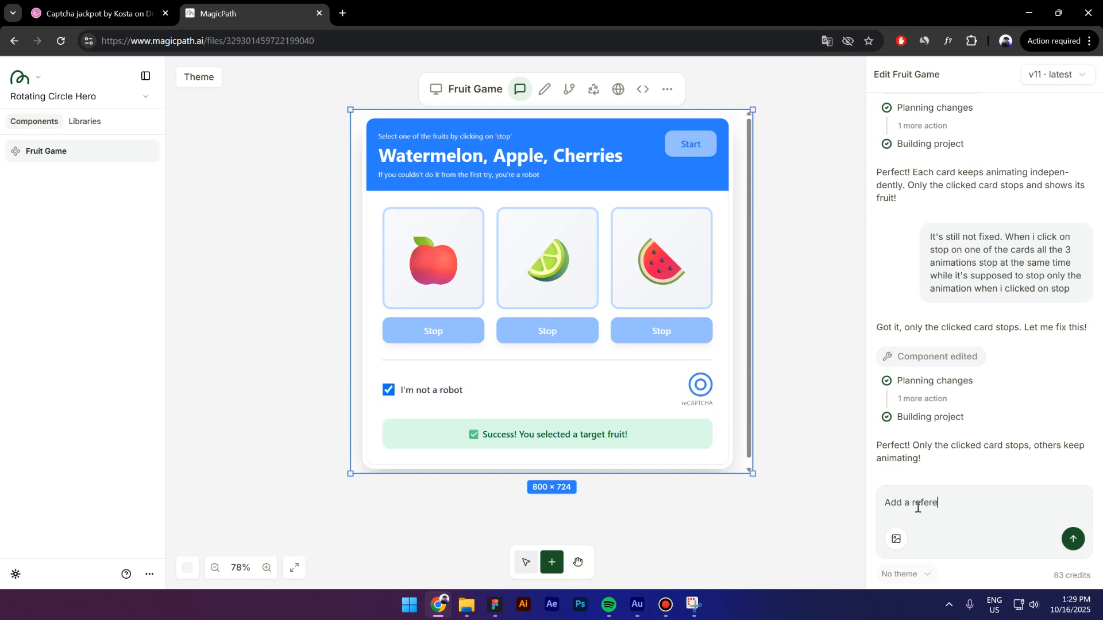
key("ctrl+BackSpace")
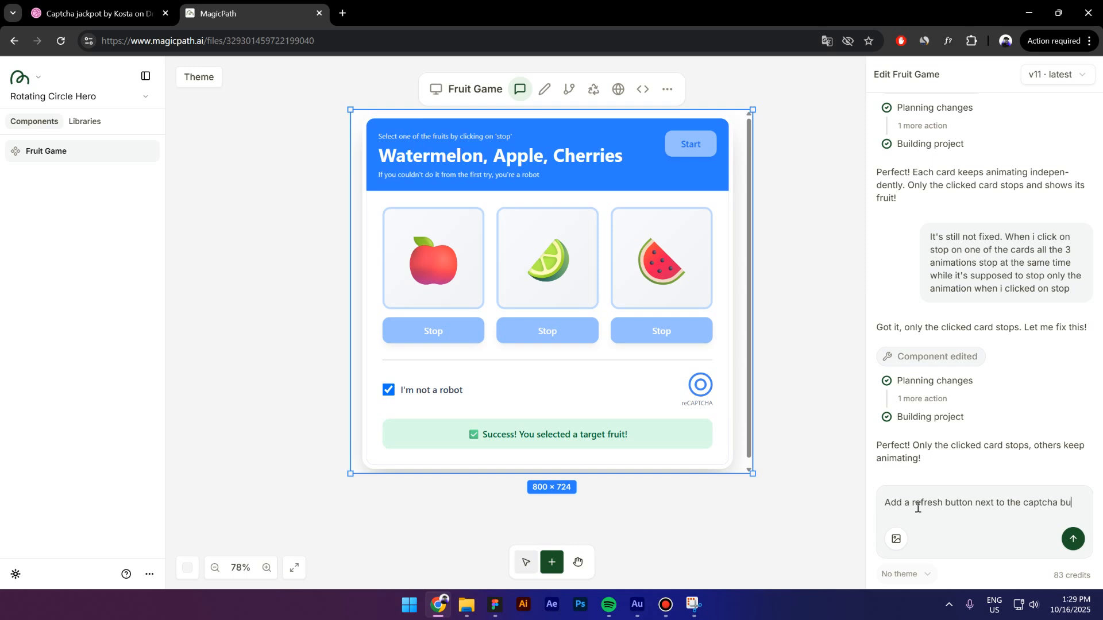
type("icon")
key("Return")
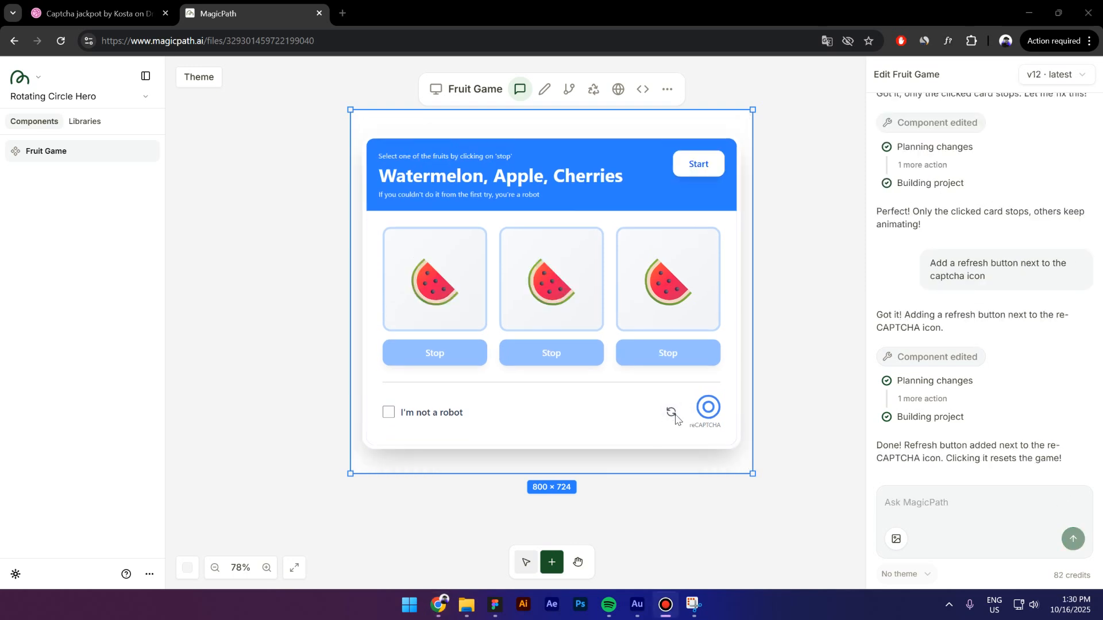
Start a test round, and report to the assistant that clicking the refresh button makes the start button disabled
left_click(699, 164)
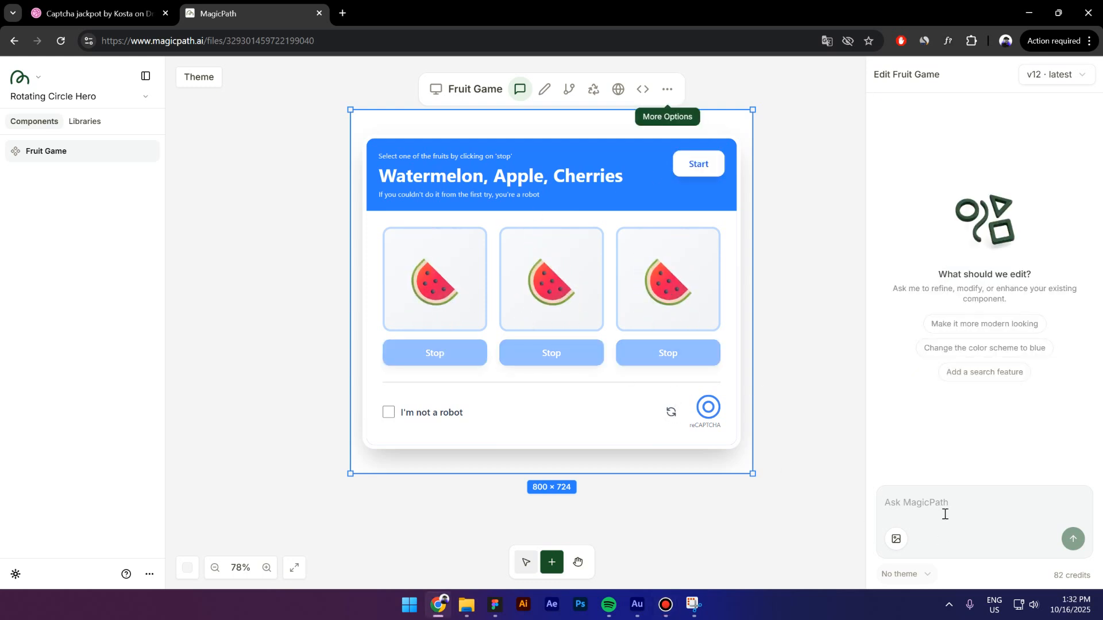
left_click(944, 513)
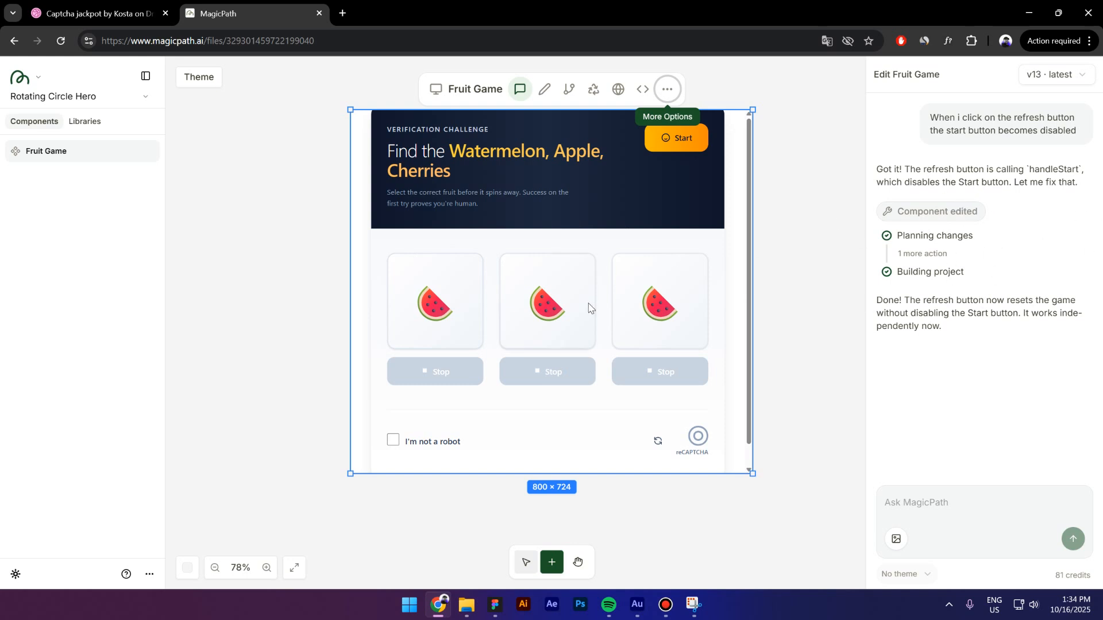
Test the restyled captcha by starting a round, stopping all three cards in order, and resetting the game with its refresh control
left_click(685, 138)
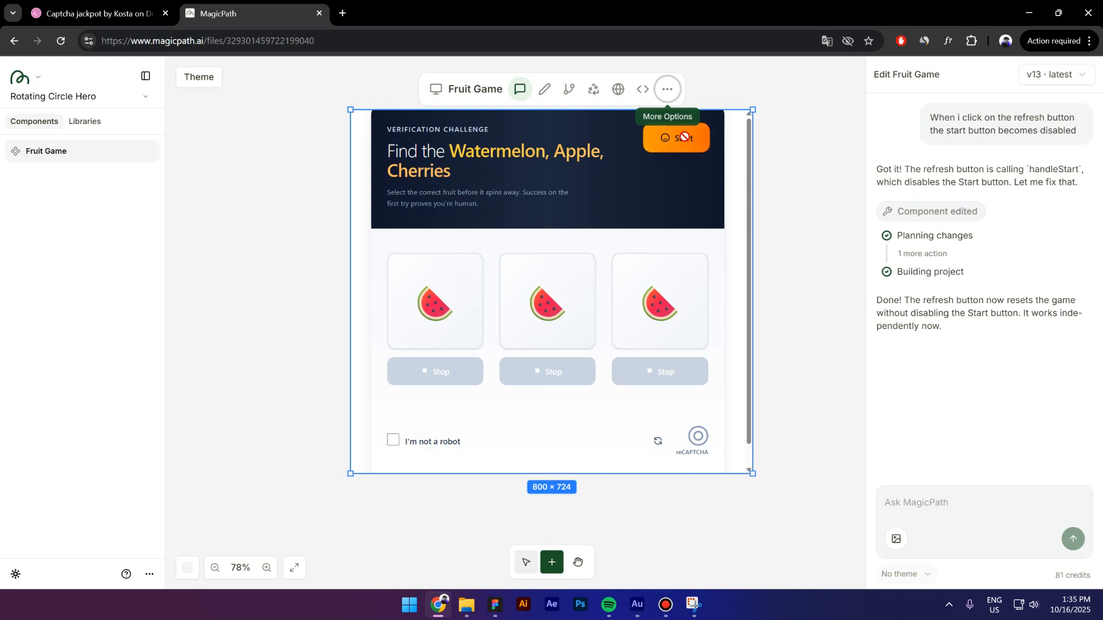
left_click(441, 373)
left_click(550, 345)
left_click(637, 344)
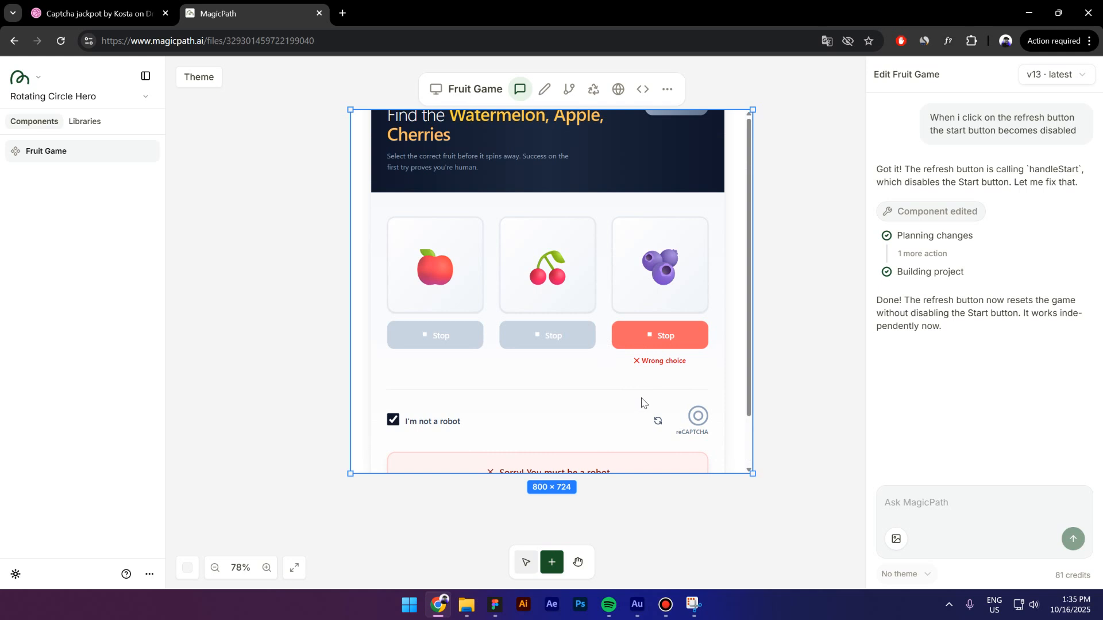
left_click(659, 422)
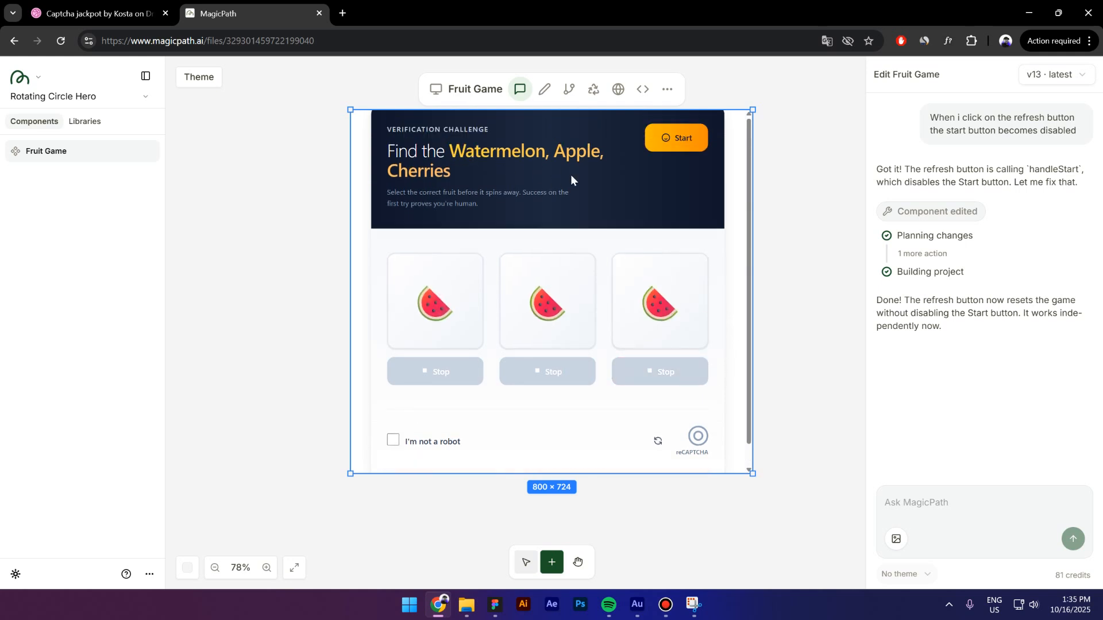
Switch to visual style editing and replace the header's gradient background with solid blue #008def
left_click(545, 89)
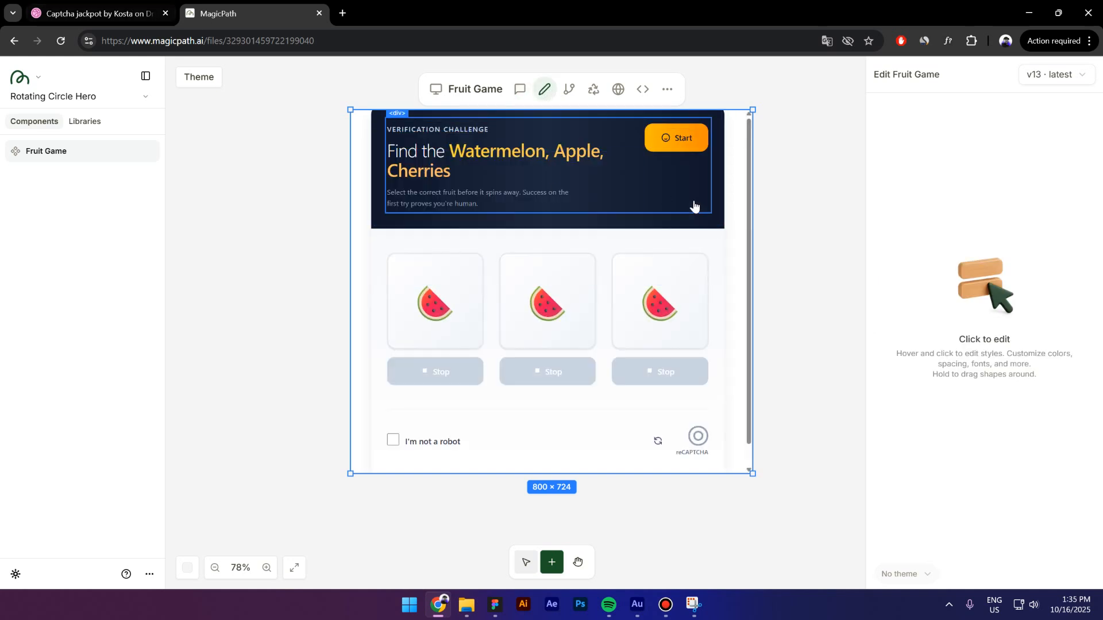
left_click(711, 229)
scroll(973, 359, "down", 2)
left_click(888, 381)
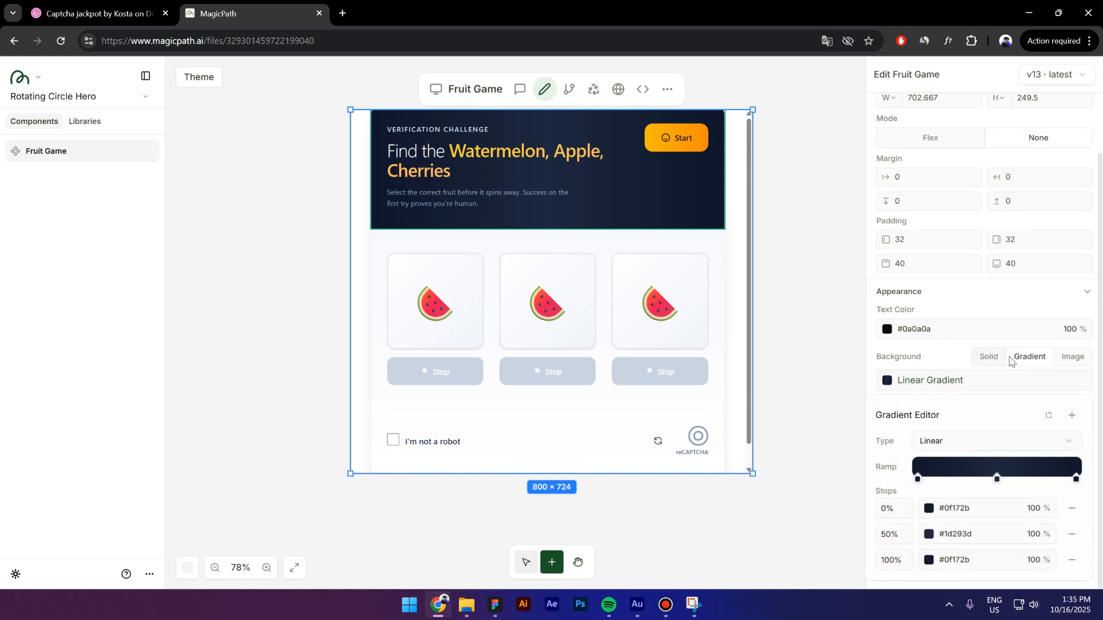
left_click(1000, 357)
left_click(888, 406)
left_click_drag(973, 232, 1021, 209)
left_click_drag(999, 301, 992, 301)
left_click_drag(1028, 233, 1050, 207)
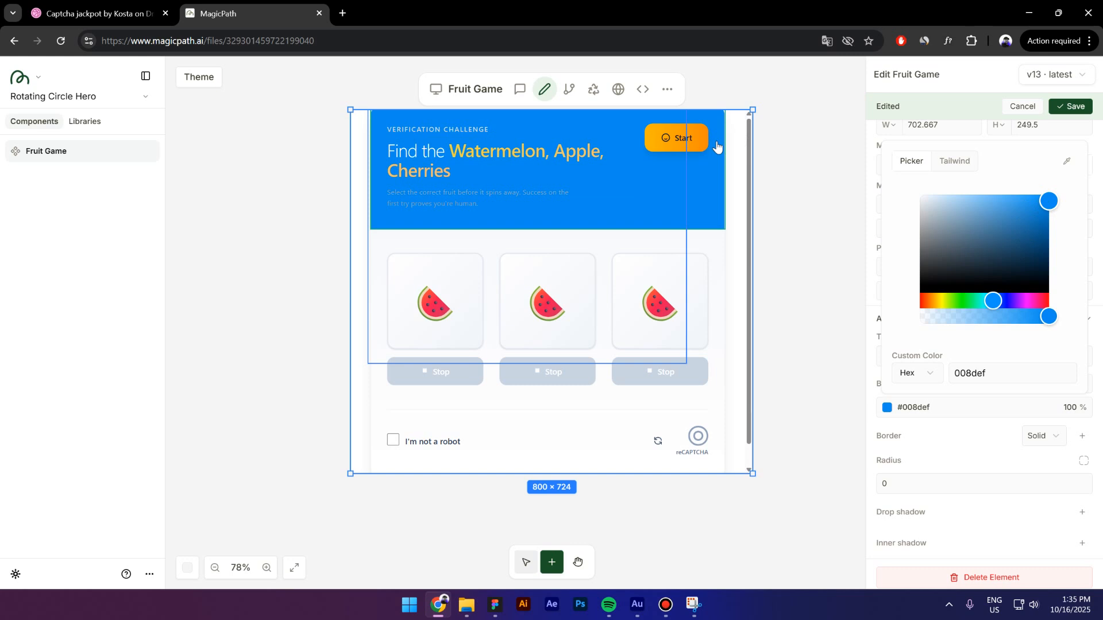
Change the Start button's background from a gradient to solid white #ffffff
left_click(651, 141)
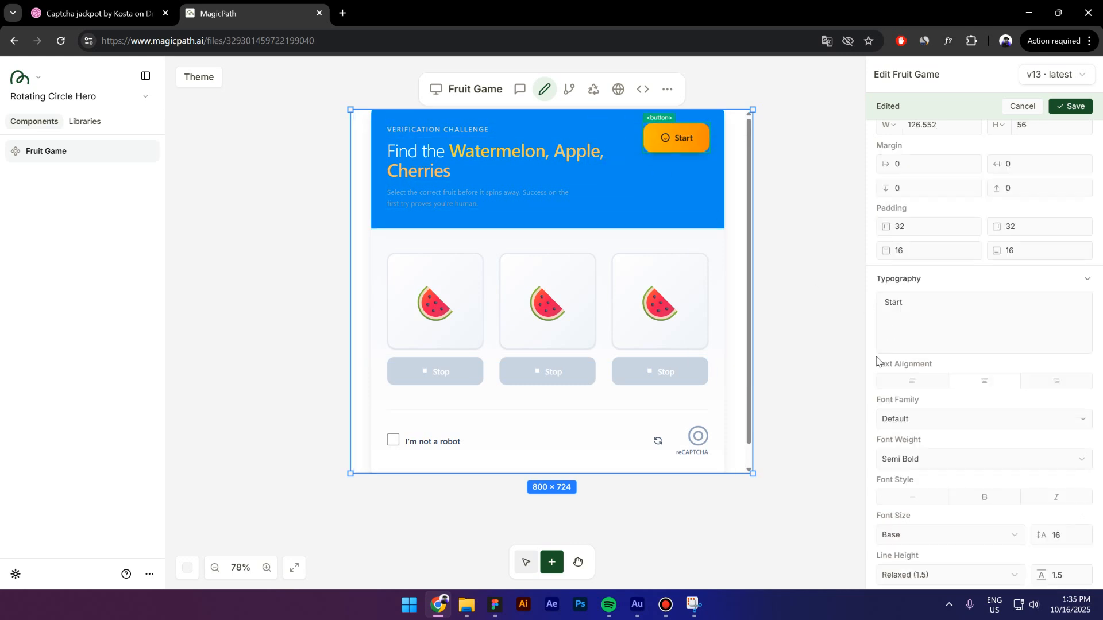
scroll(915, 435, "down", 5)
left_click(890, 368)
left_click(987, 346)
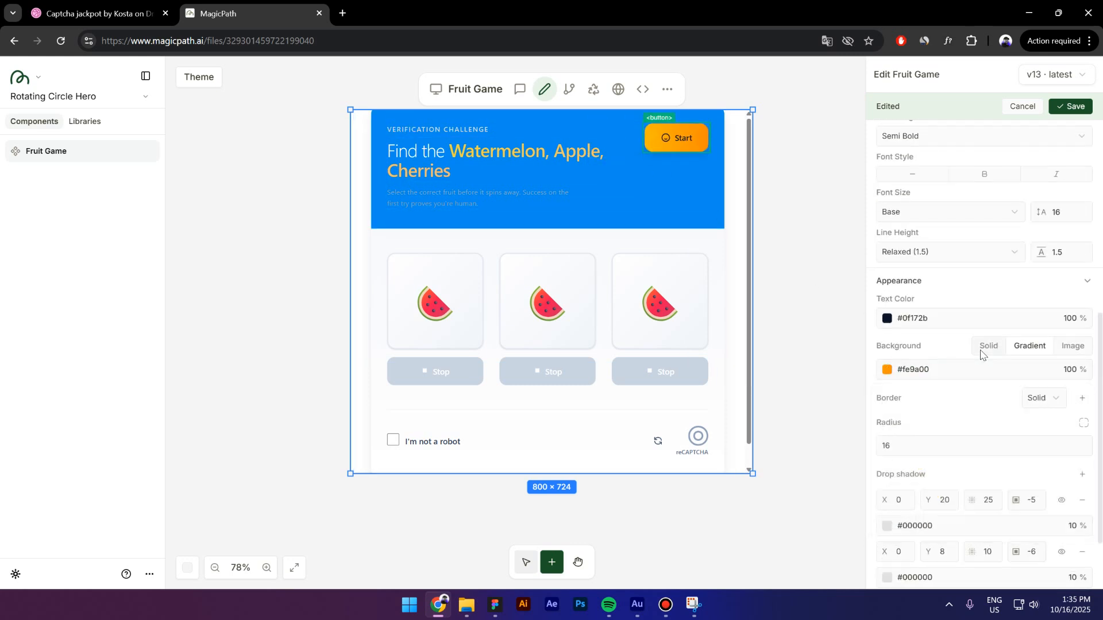
left_click(885, 372)
left_click_drag(977, 202, 890, 127)
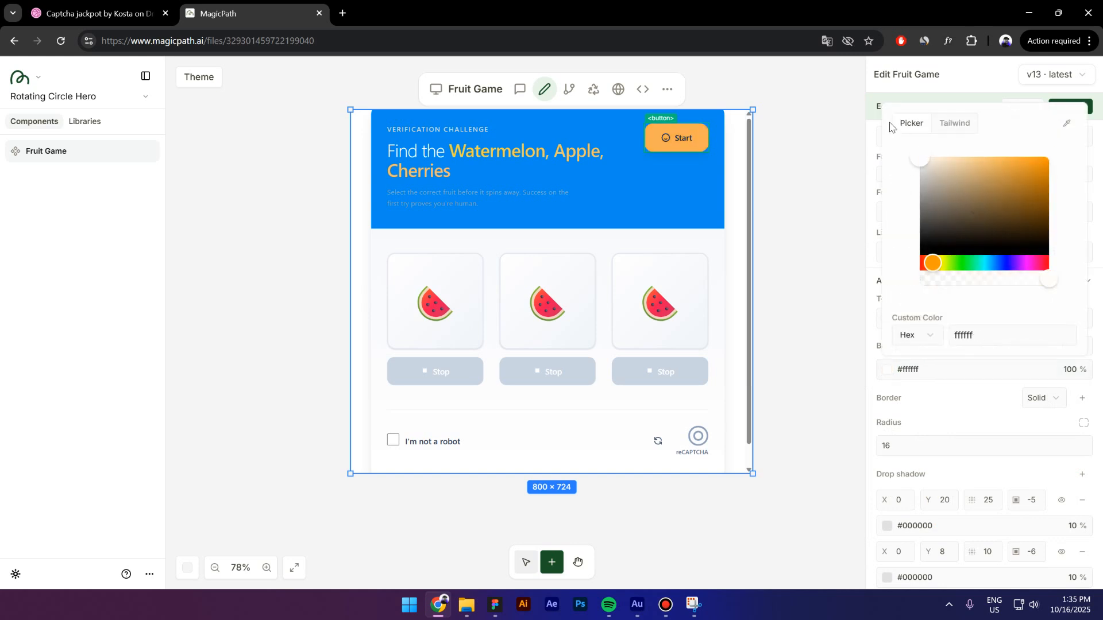
Set the text color of the highlighted fruit names in the heading to #ffffff at 100% opacity
left_click(472, 159)
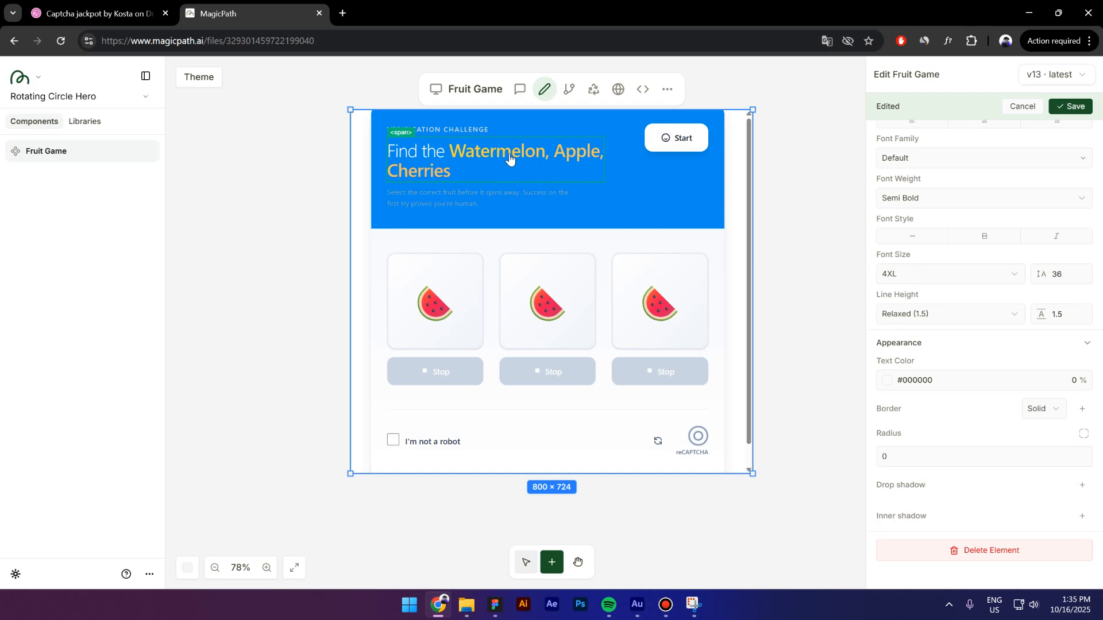
scroll(933, 376, "up", 5)
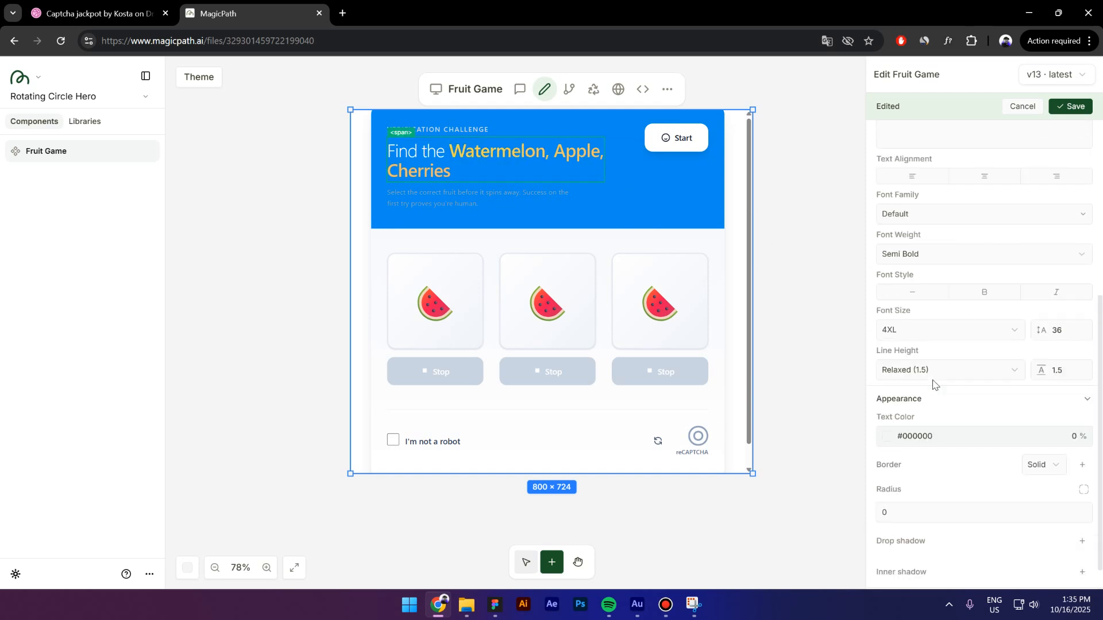
scroll(948, 376, "down", 4)
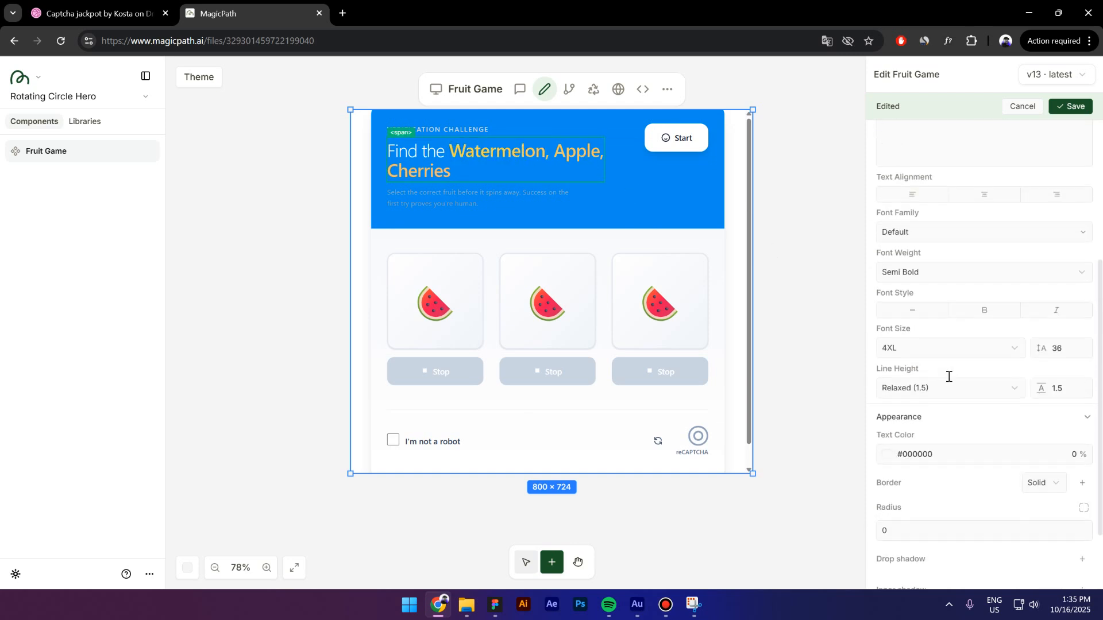
left_click(887, 455)
left_click_drag(964, 314, 902, 226)
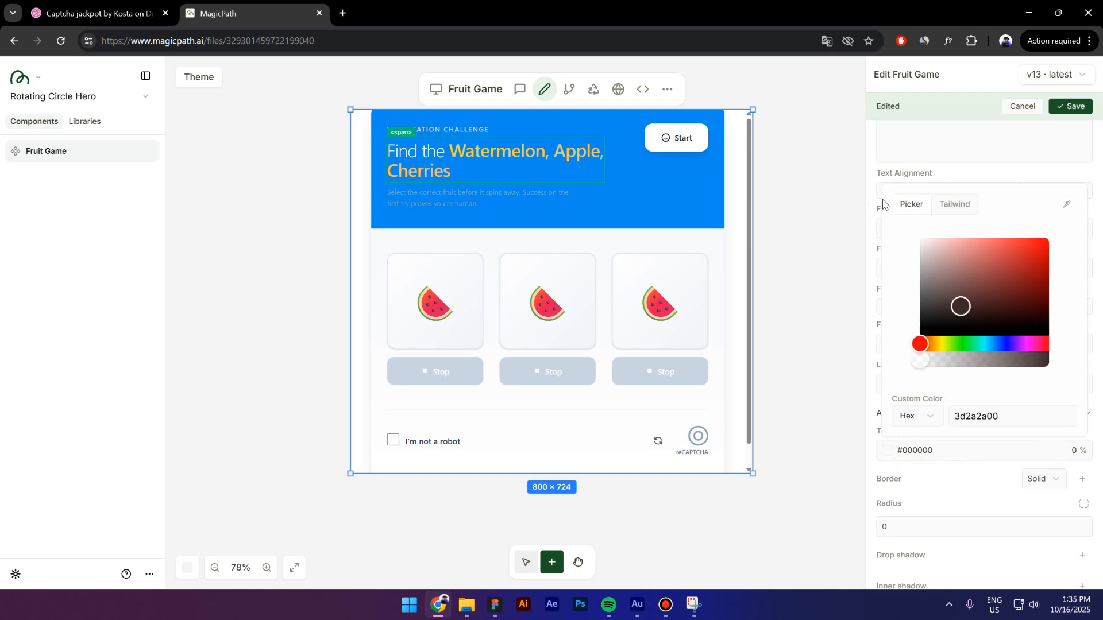
left_click(1075, 455)
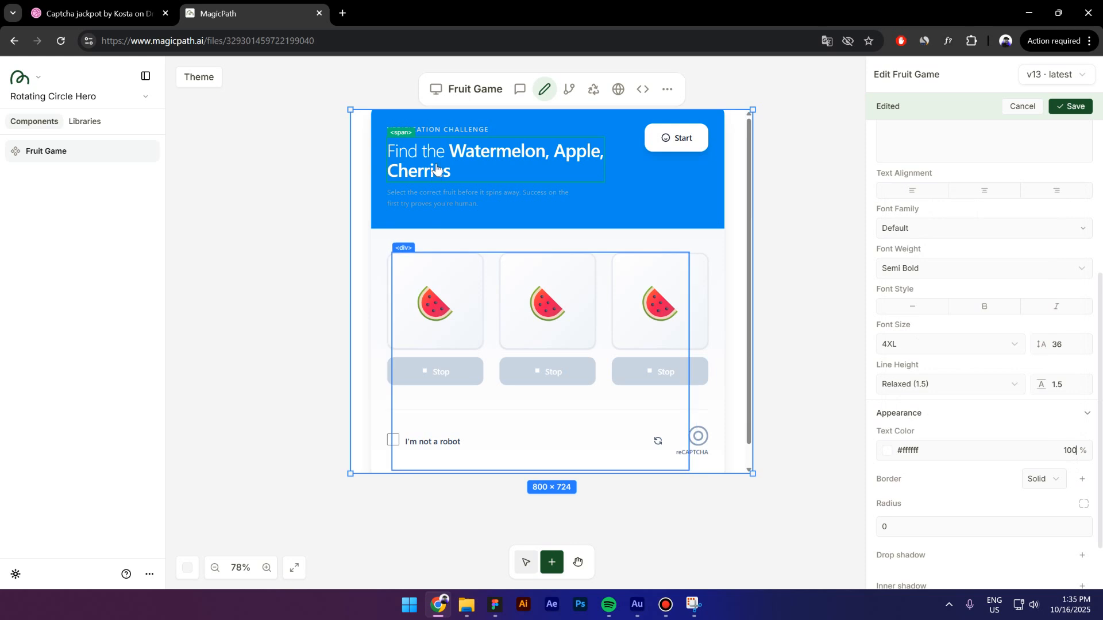
Make the header's description text white and set the blue header's corner radius to 32
left_click(475, 198)
scroll(955, 419, "down", 1)
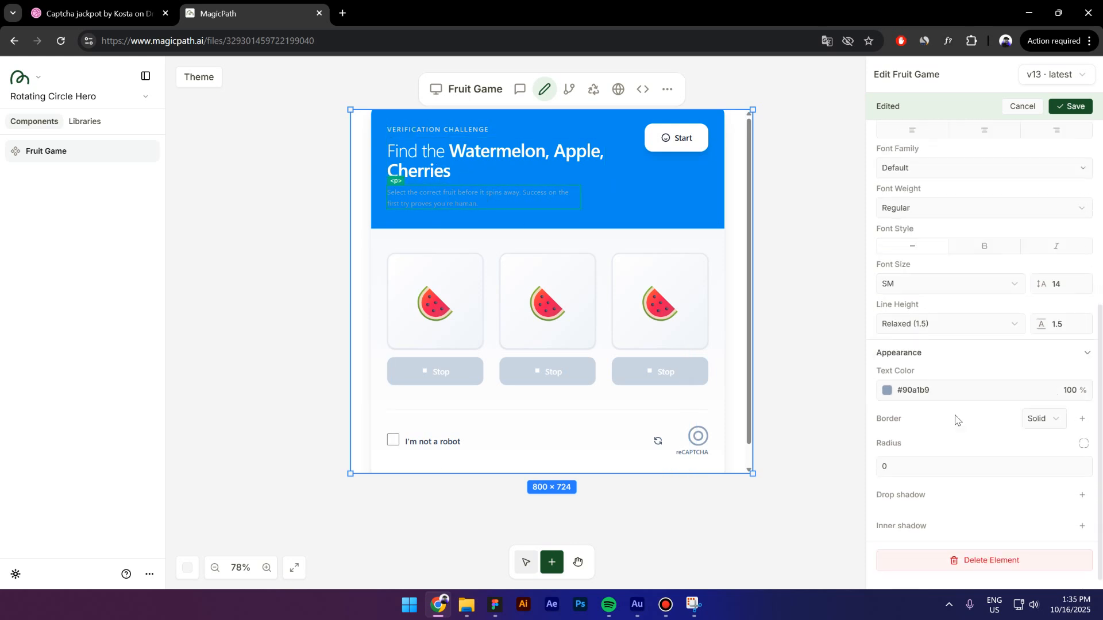
left_click(886, 380)
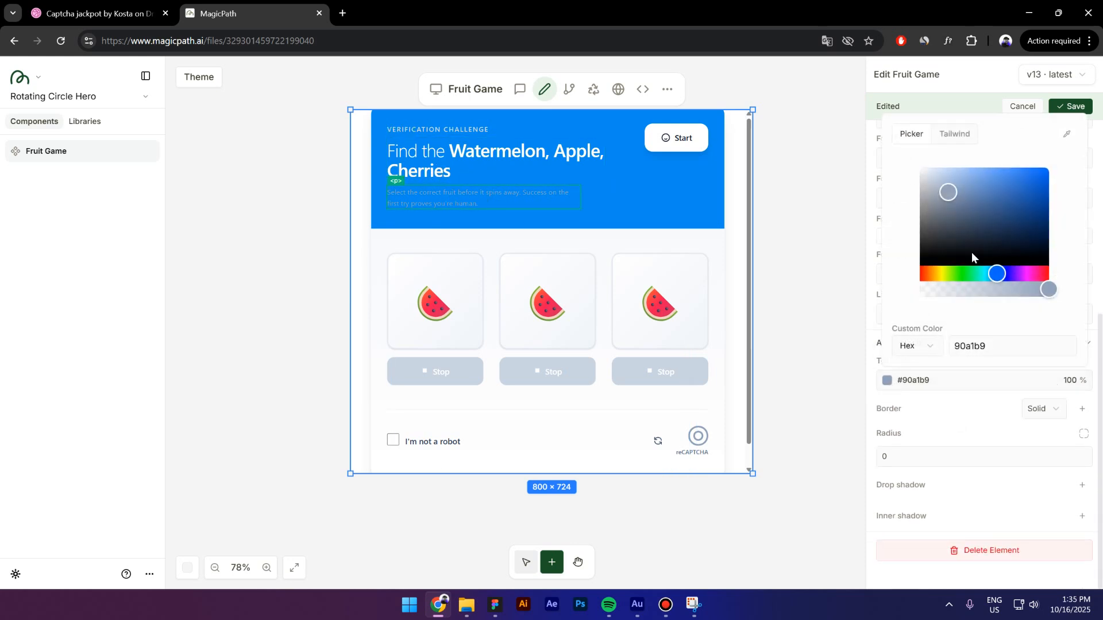
left_click(694, 231)
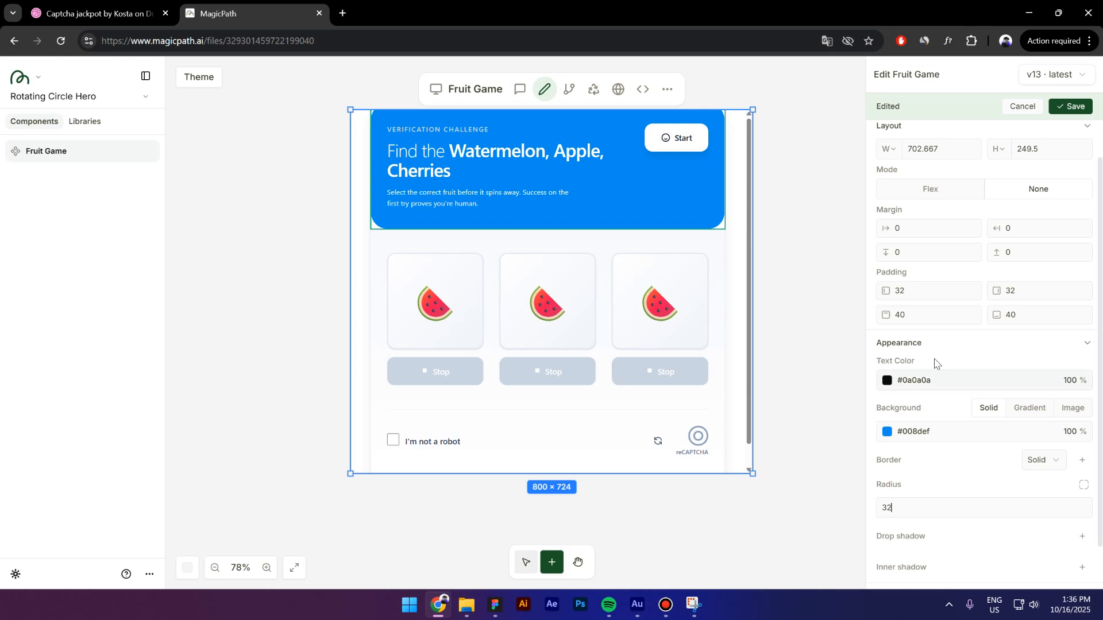
Adjust the solid background color of the outer container around the captcha card
left_click(726, 243)
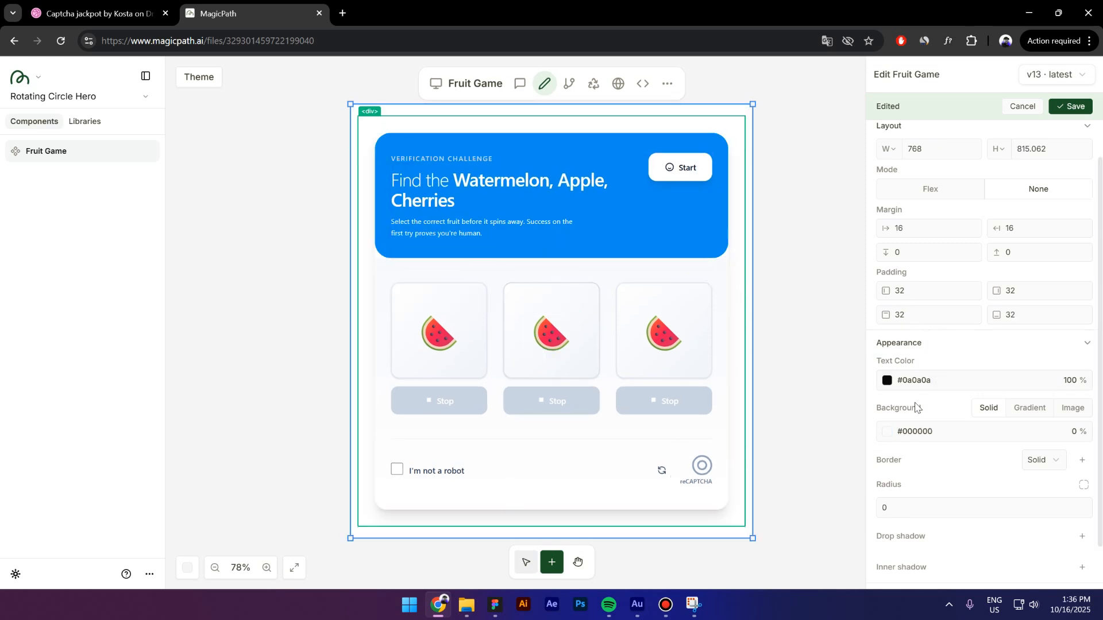
left_click(889, 432)
left_click_drag(920, 313, 933, 203)
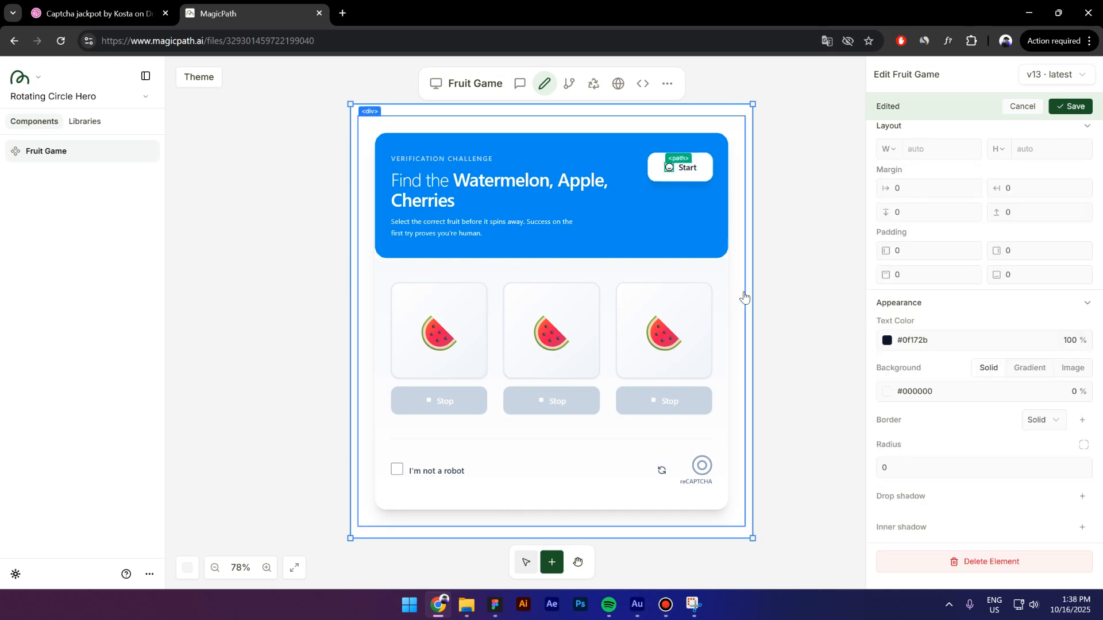
Delete the smiley icon from the Start button, leaving only its text label
key("Escape")
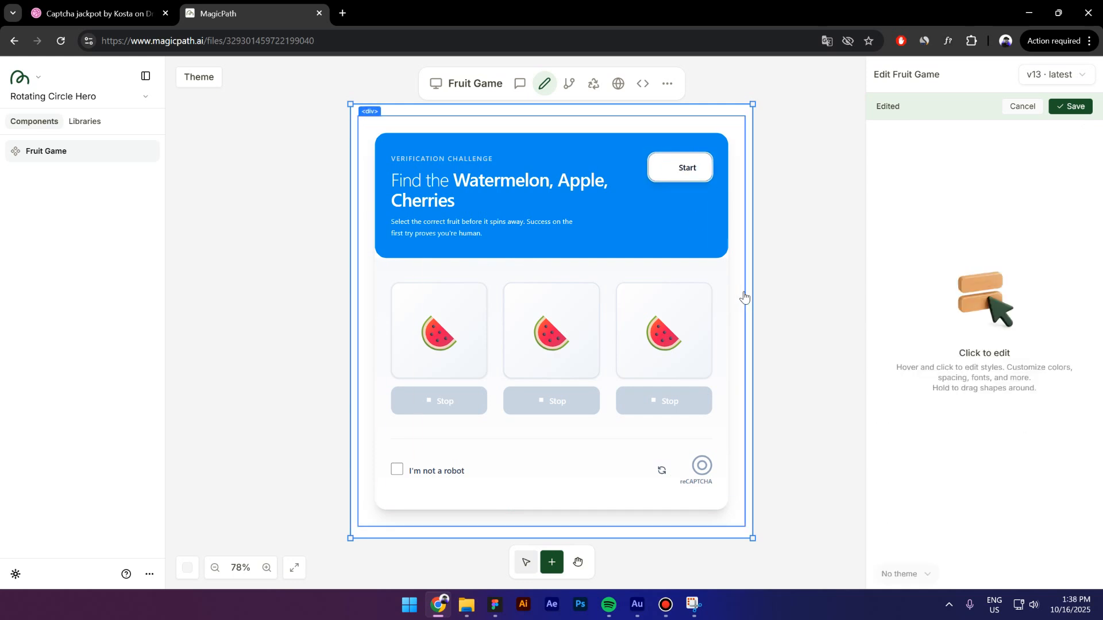
left_click(671, 172)
key("Delete")
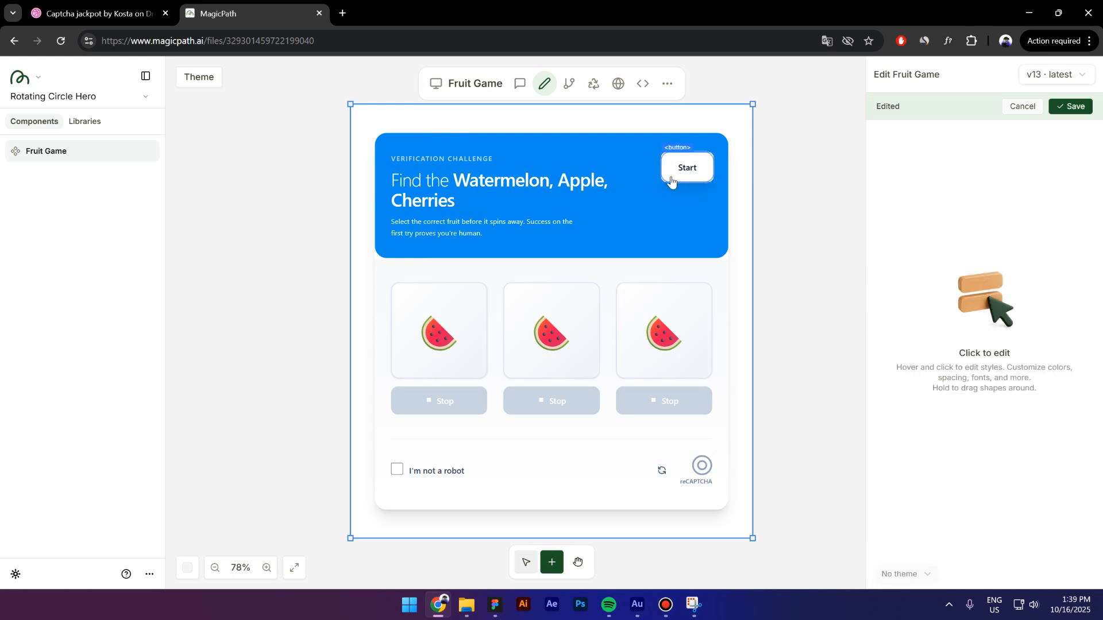
Set the Start button's width to 140
left_click(671, 172)
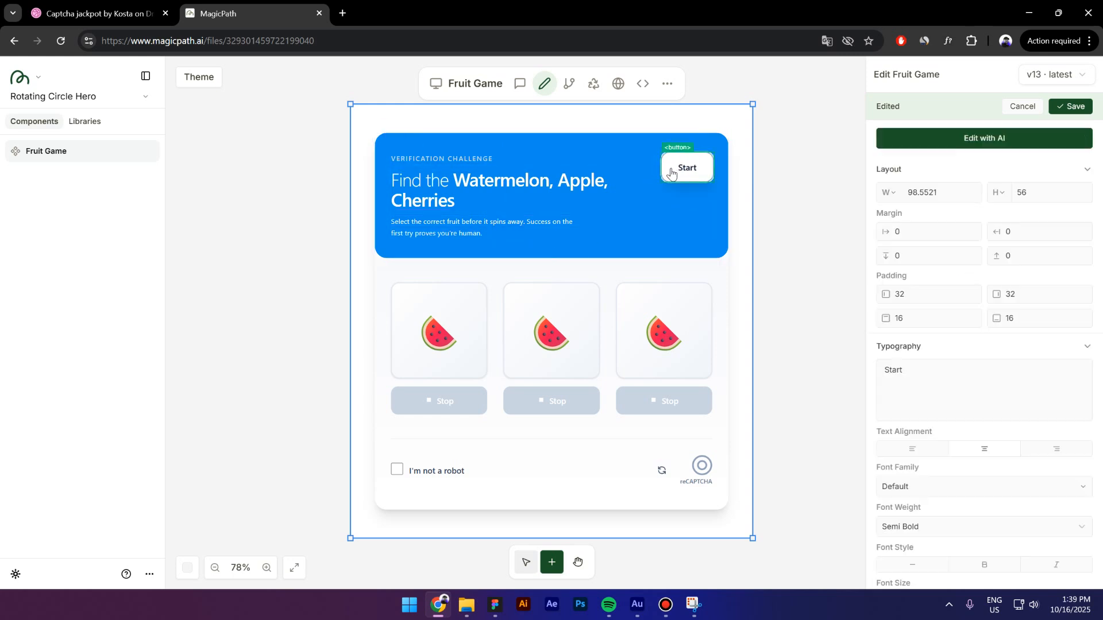
left_click(927, 193)
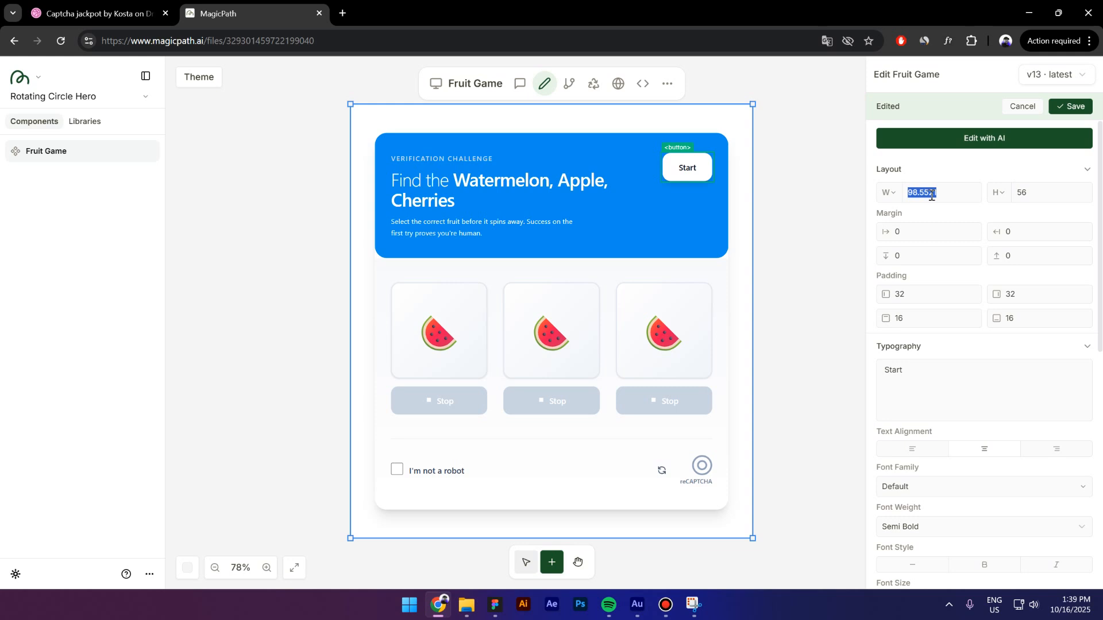
type("140")
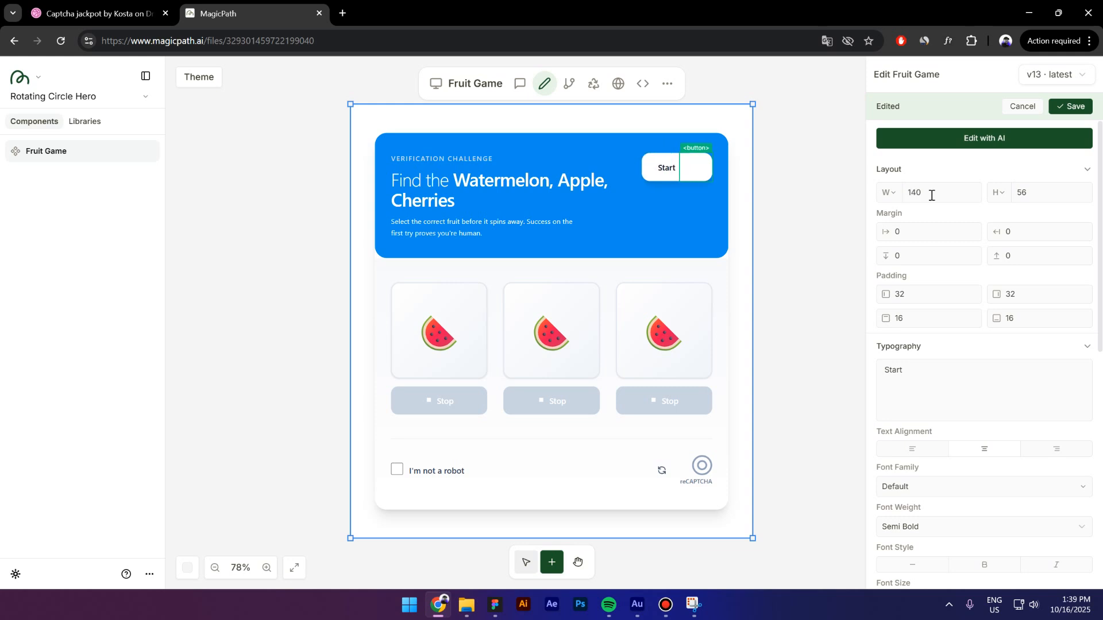
Make the Start label fill its container's width and center its text
left_click(662, 174)
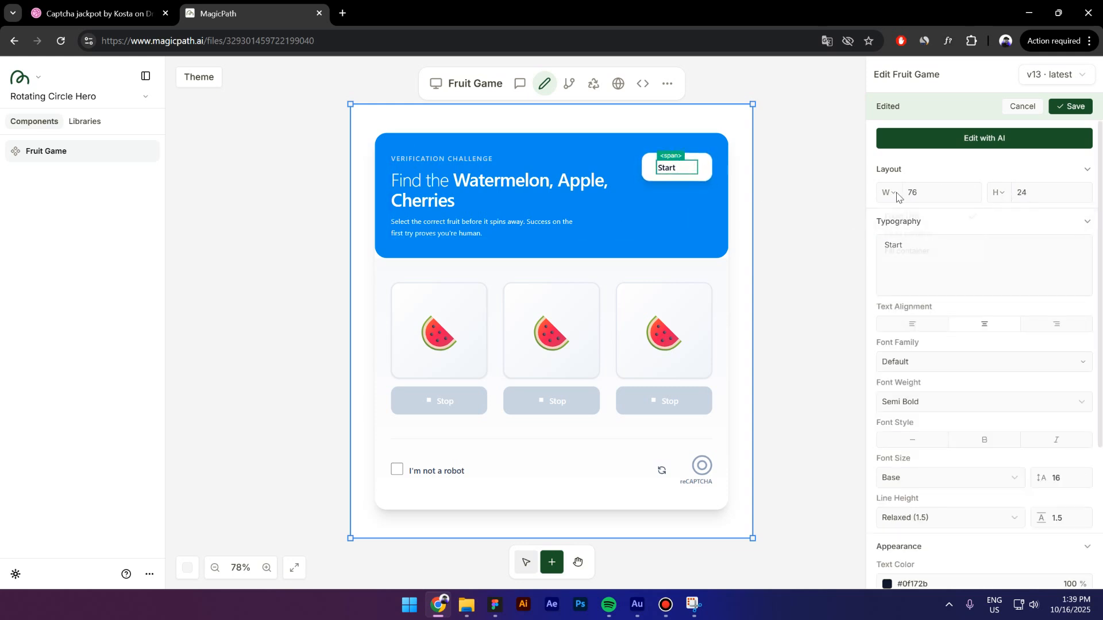
left_click(904, 251)
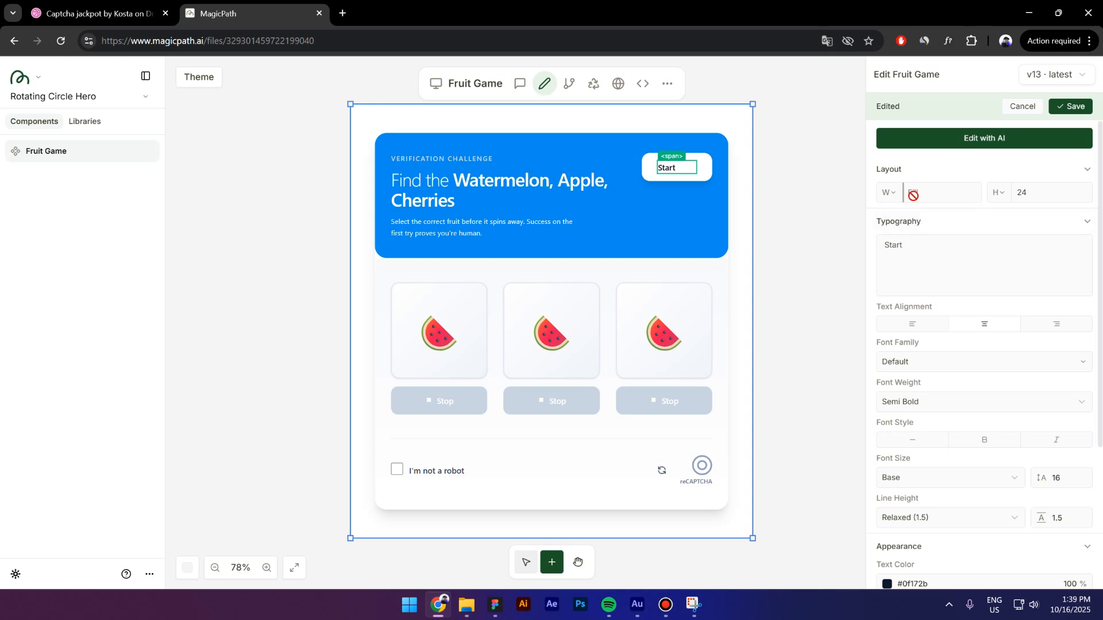
left_click(984, 325)
Set the flex alignment of the header's inner content container to bottom center
left_click(670, 250)
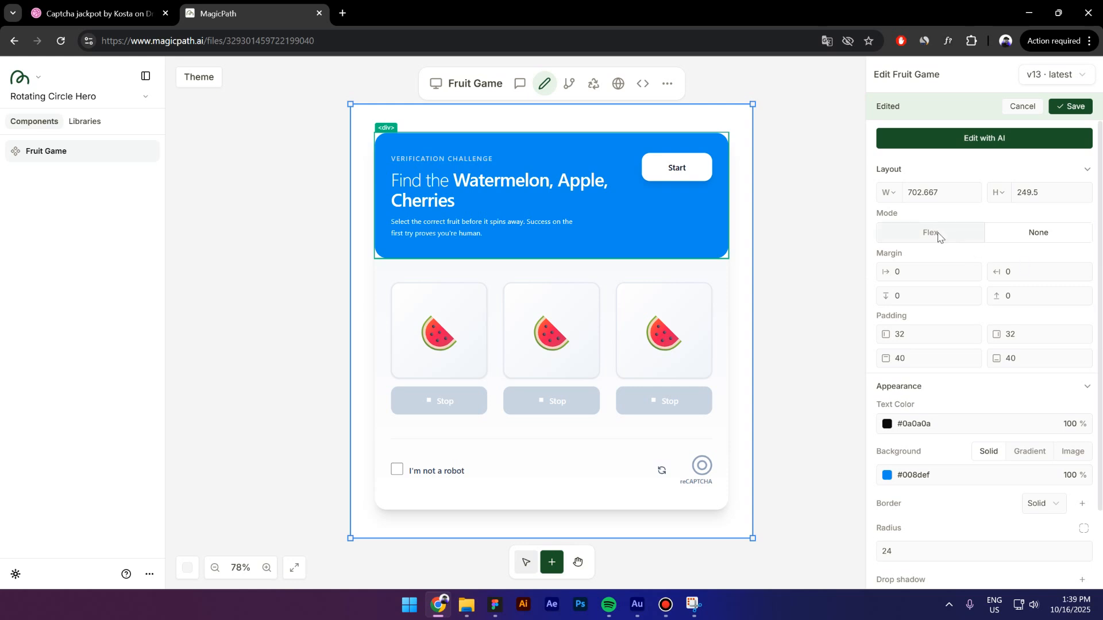
left_click(643, 191)
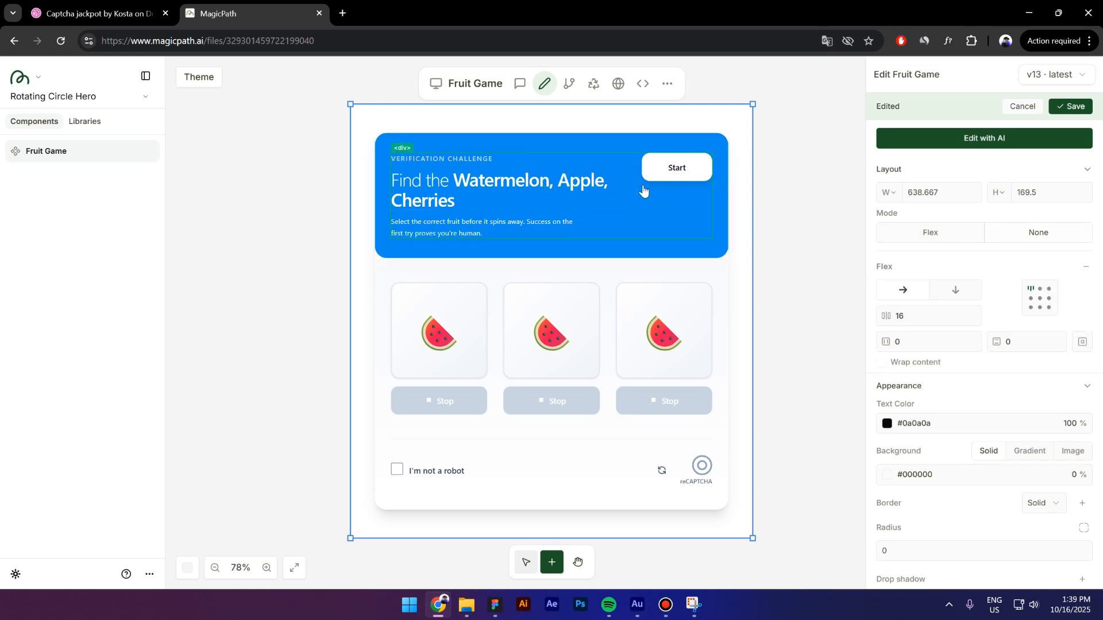
left_click(1041, 308)
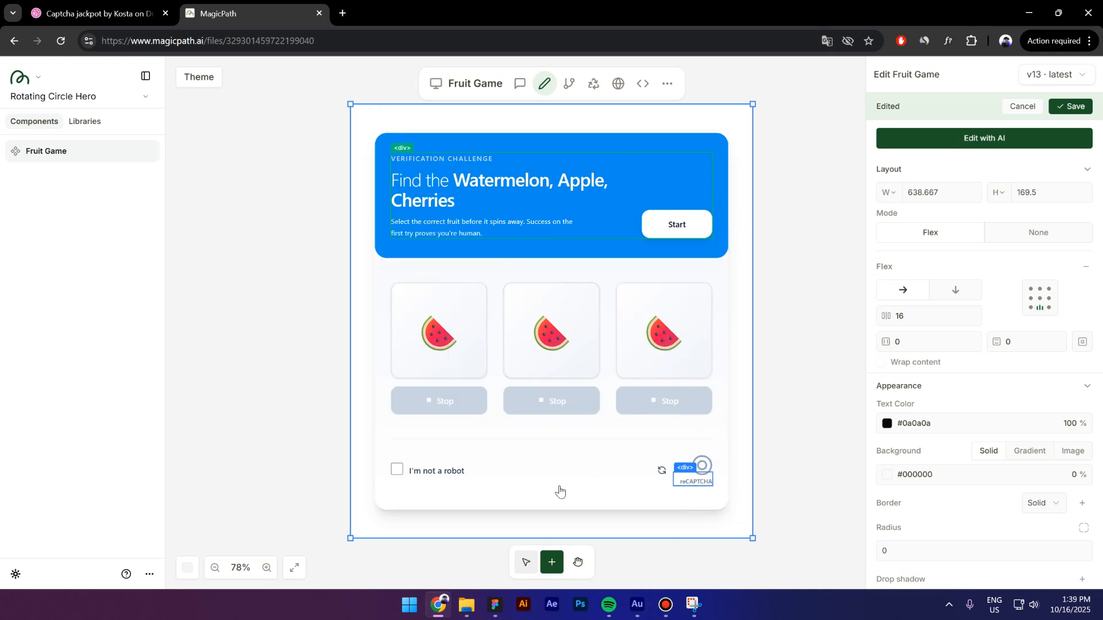
Delete the circular icon above the reCAPTCHA label and the square icons inside the Stop buttons
left_click(695, 475)
key("Escape")
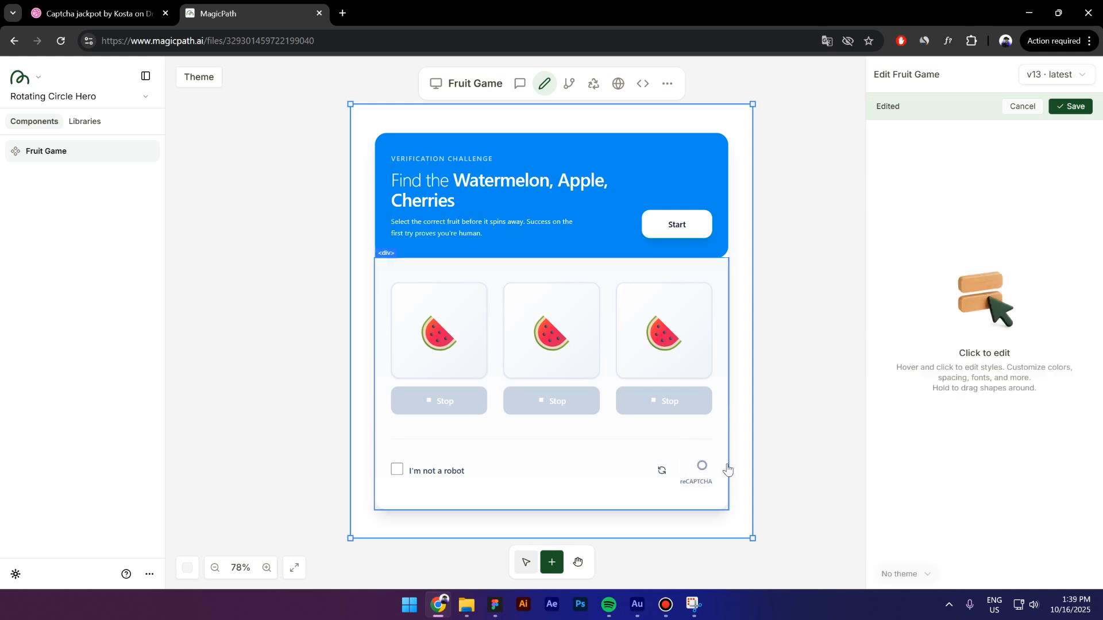
left_click(696, 472)
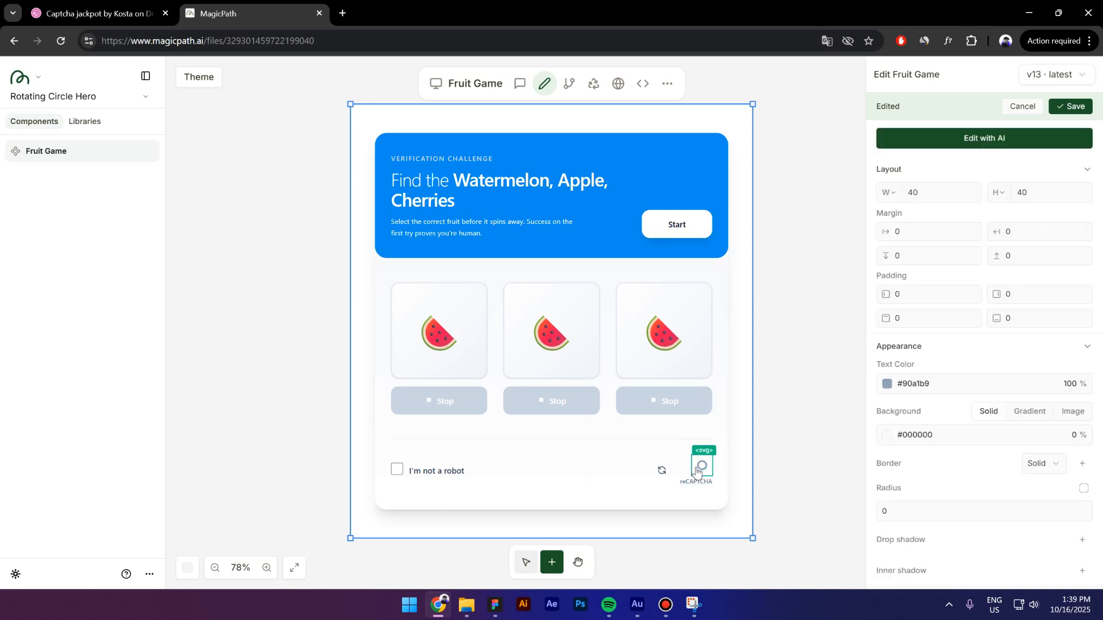
key("Delete")
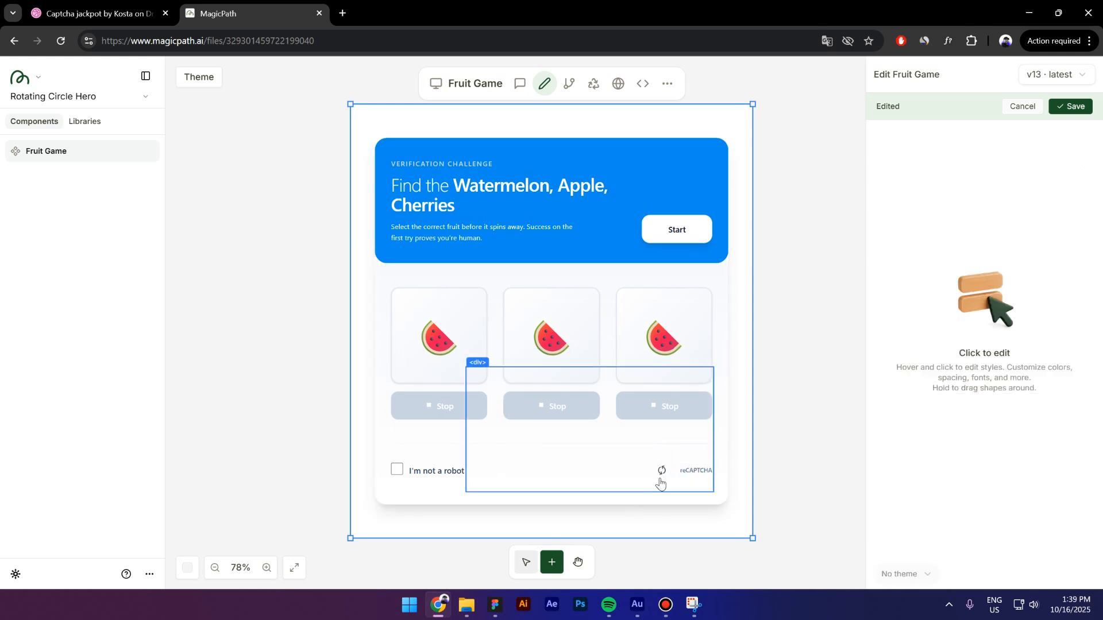
left_click(440, 406)
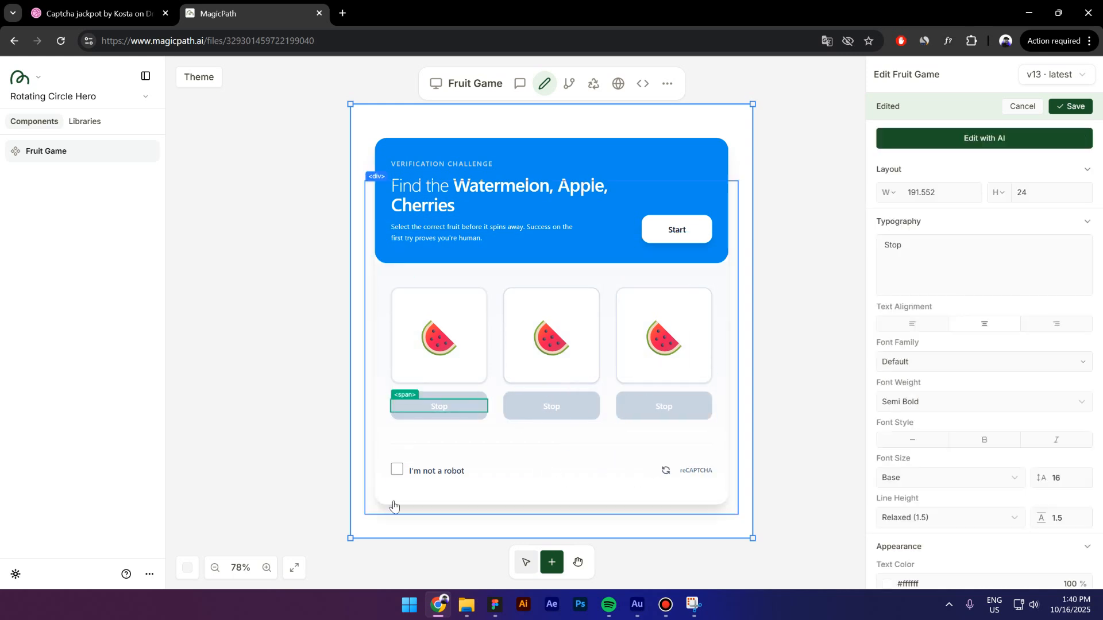
Save the visual style edits and publish the Fruit Game component as a live page
left_click(1070, 107)
left_click(617, 85)
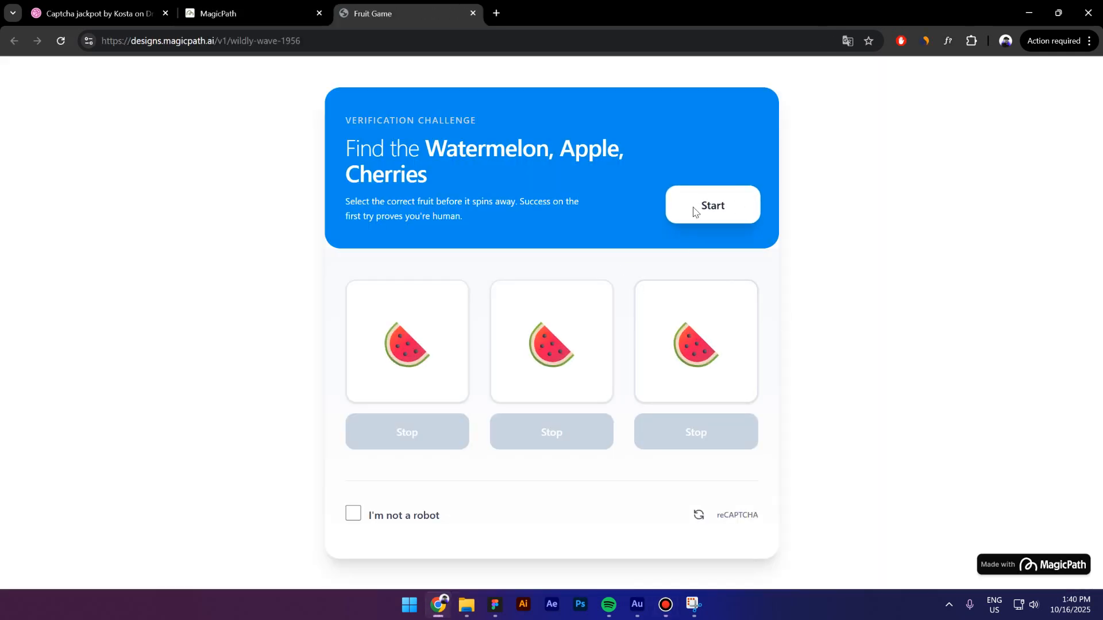
Test the published captcha by starting a round and stopping the cards on watermelon, apple and cherries, and close the live page
left_click(710, 205)
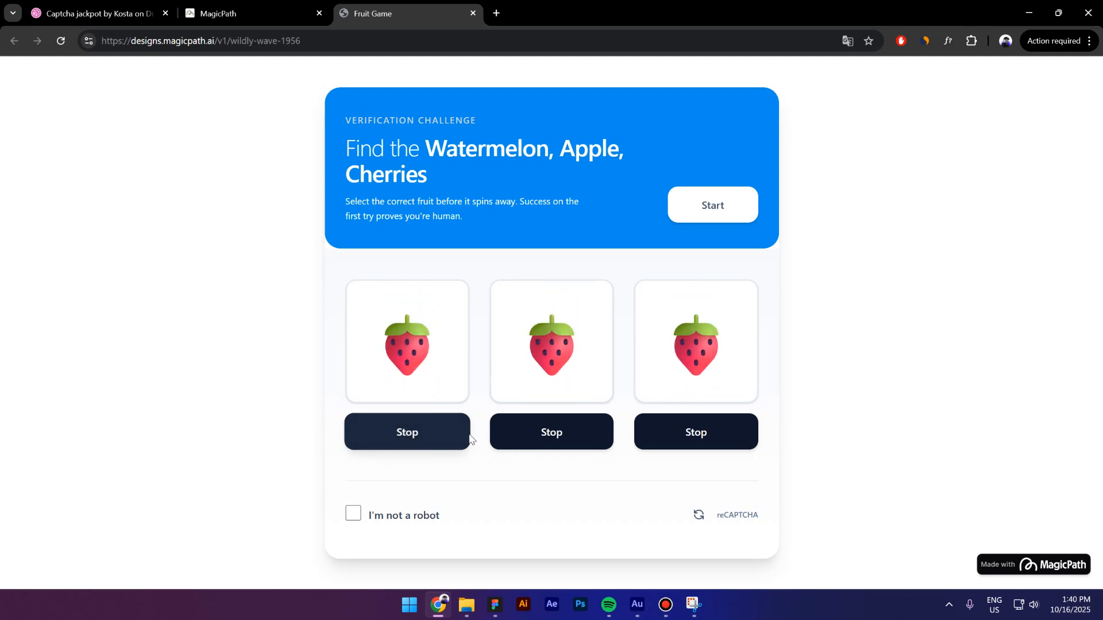
left_click(402, 434)
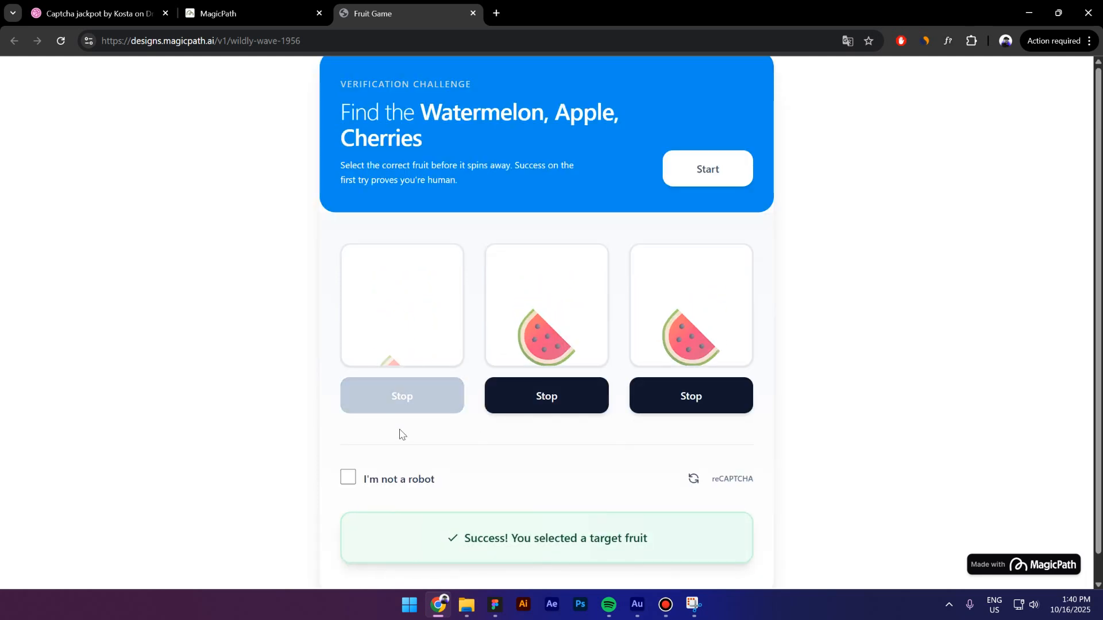
left_click(546, 401)
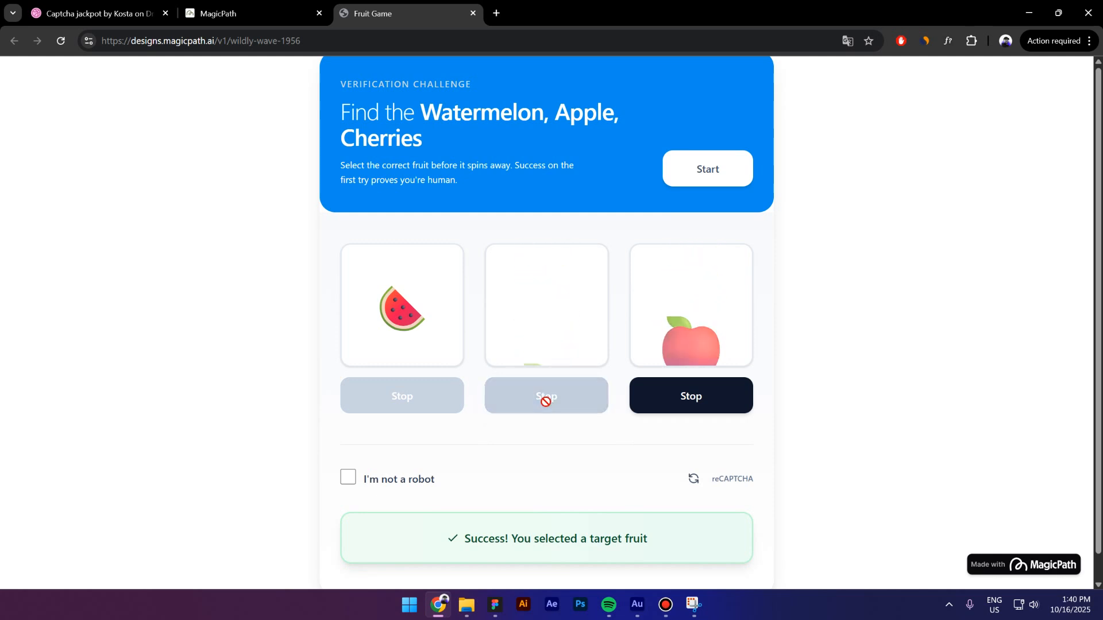
left_click(688, 402)
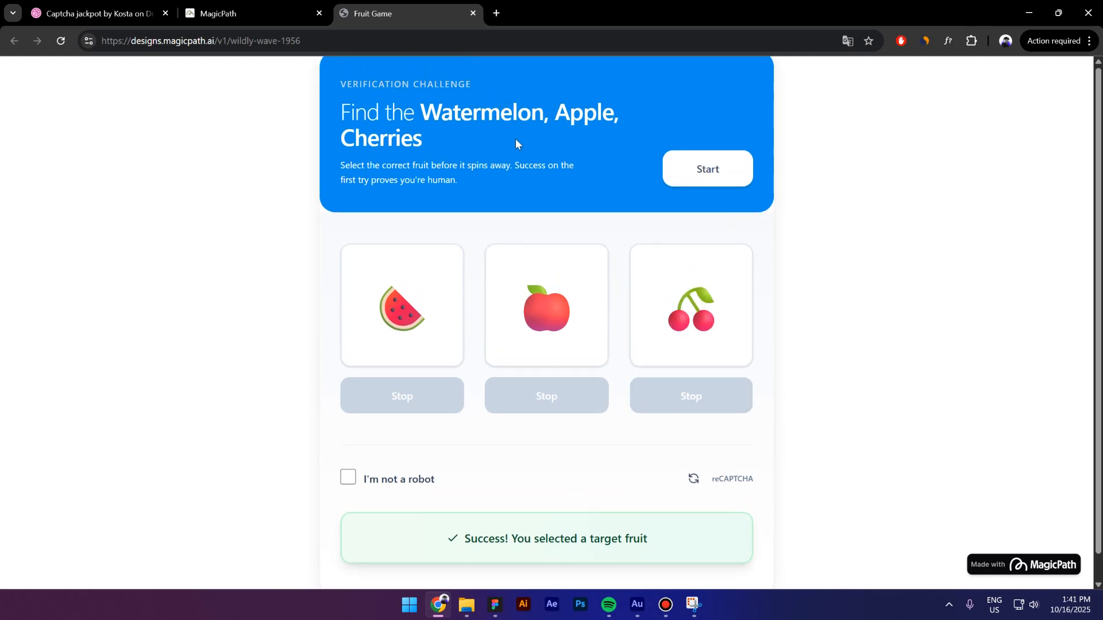
left_click(473, 13)
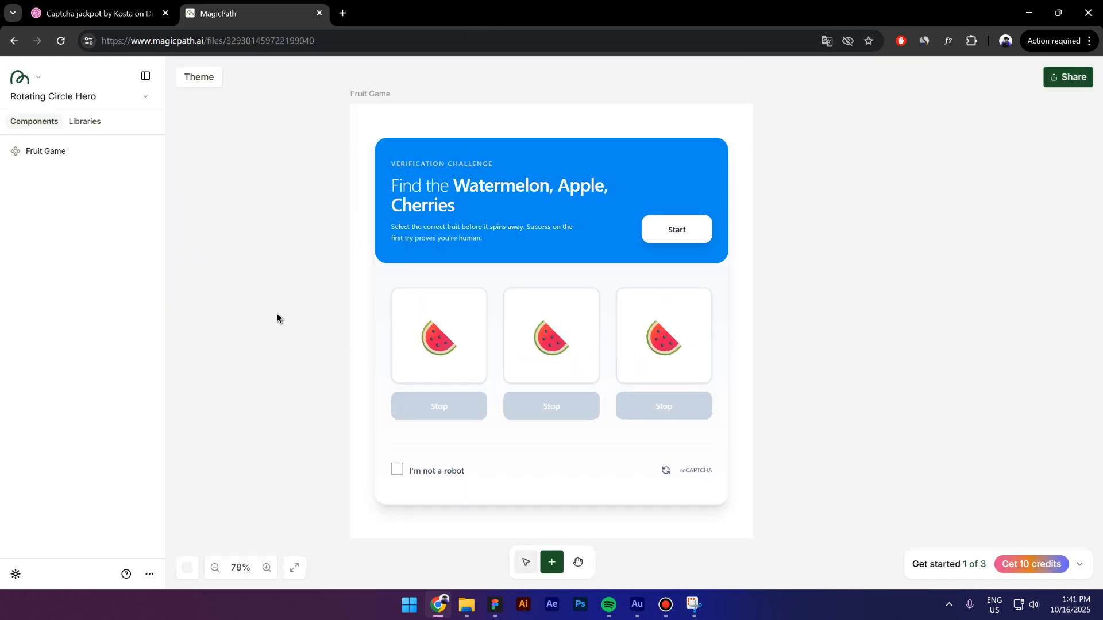